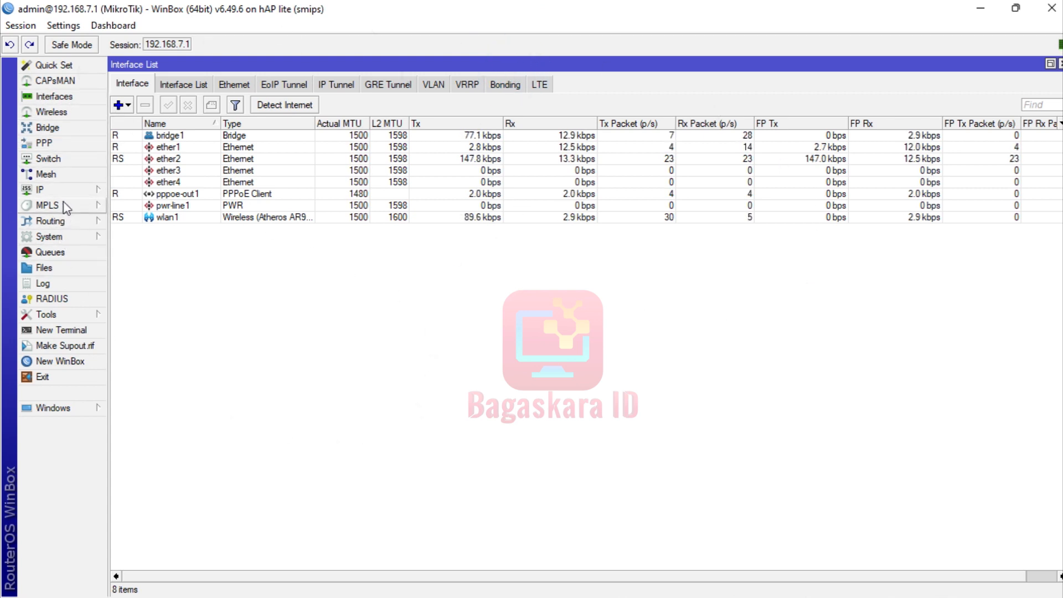
{"action": "left_click", "coordinate": [62, 236]}
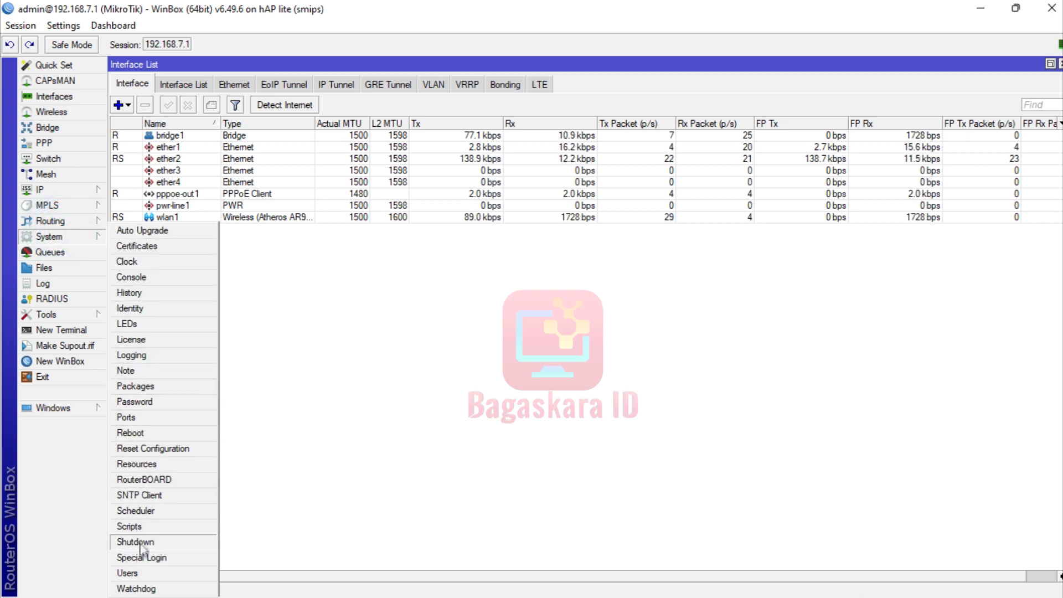
{"action": "left_click", "coordinate": [141, 464]}
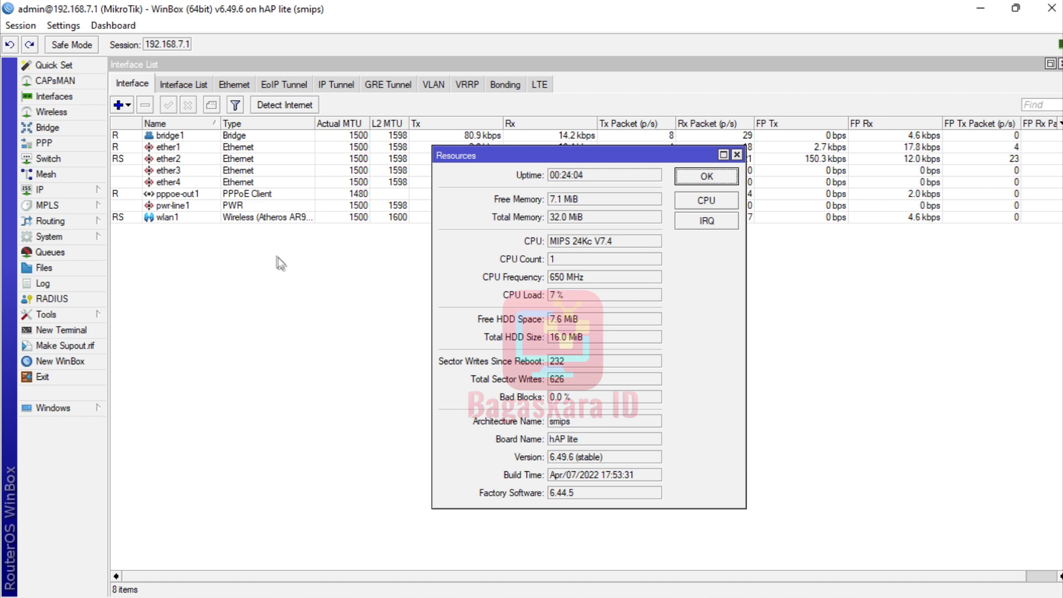
{"action": "left_click", "coordinate": [208, 220]}
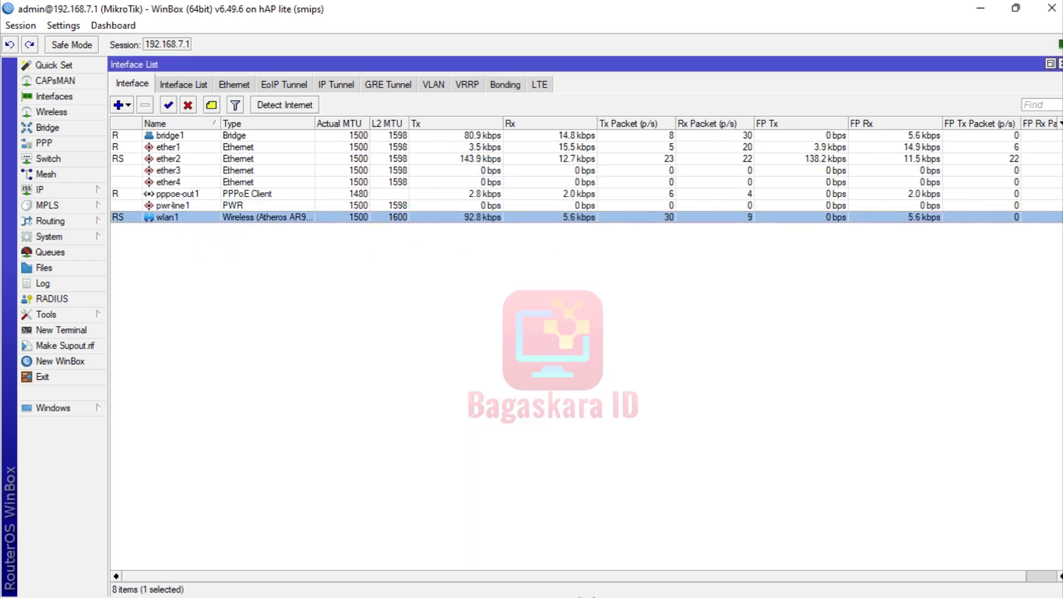
Check the available Wi-Fi networks, then snap WinBox to the right half of the screen.
{"action": "mouse_move", "coordinate": [936, 593]}
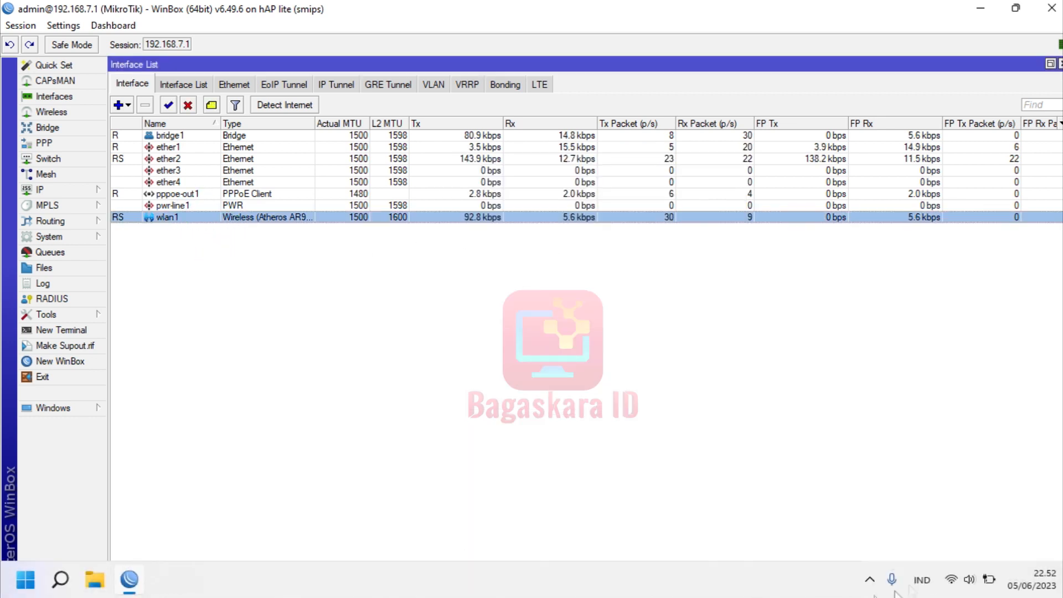
{"action": "left_click", "coordinate": [951, 582]}
{"action": "left_click", "coordinate": [852, 316]}
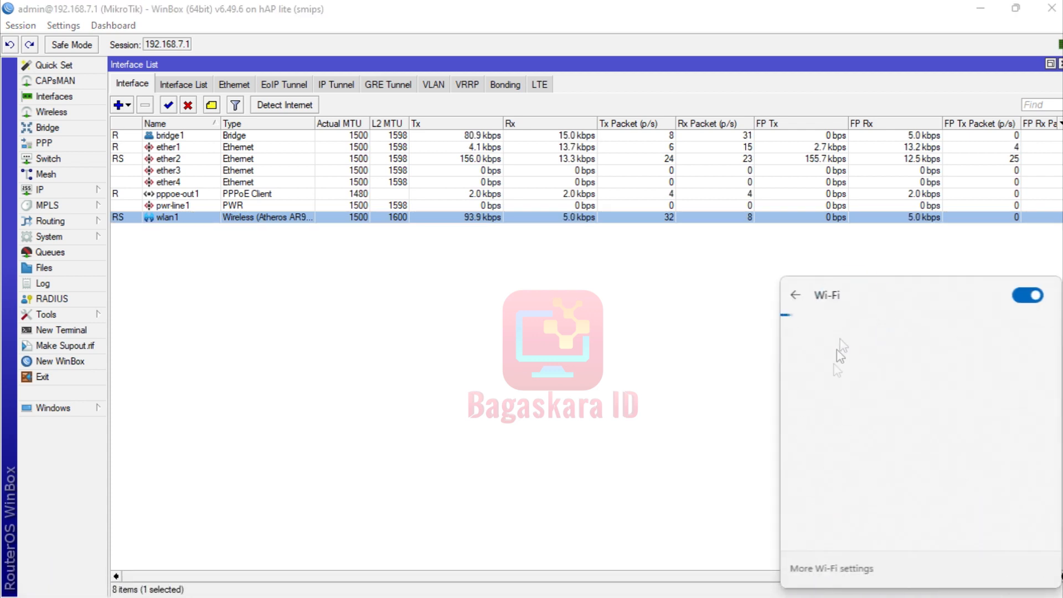
{"action": "left_click", "coordinate": [437, 318]}
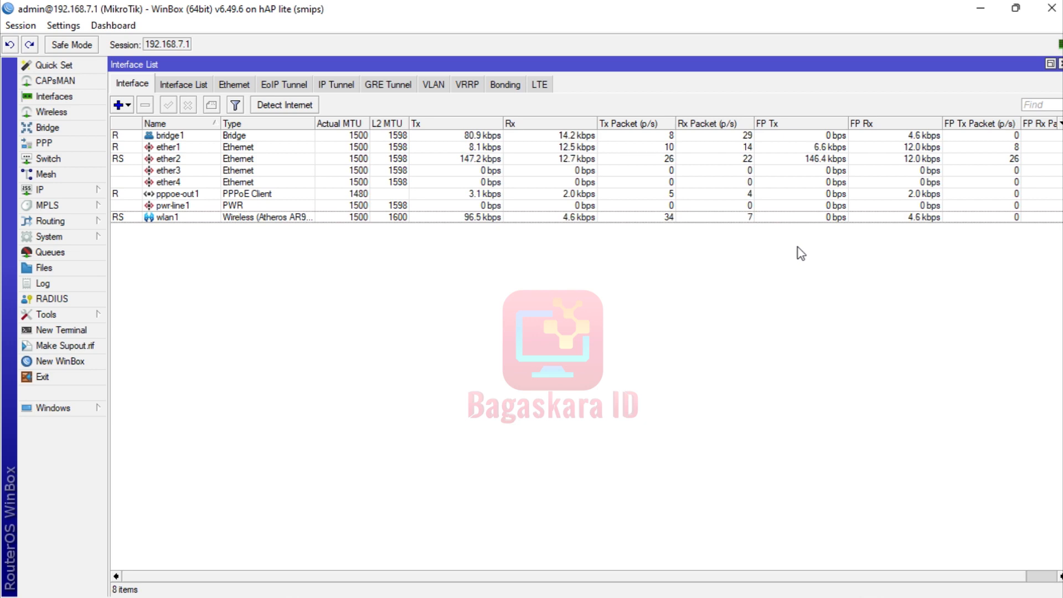
{"action": "key", "text": "super+Right"}
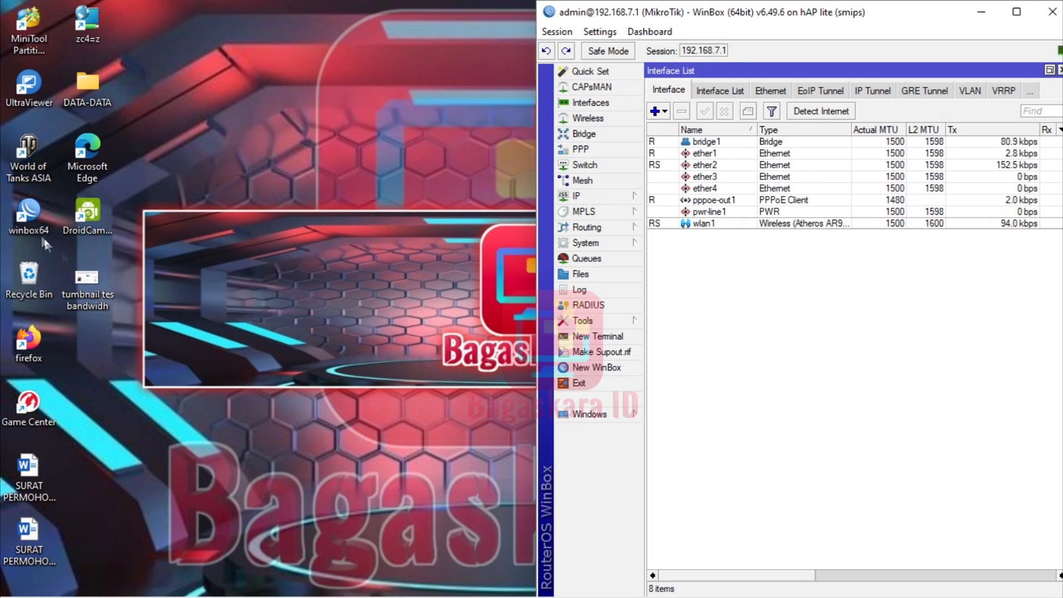
Launch a second WinBox copy from the desktop, minimise it, and maximise the router session.
{"action": "double_click", "coordinate": [38, 217]}
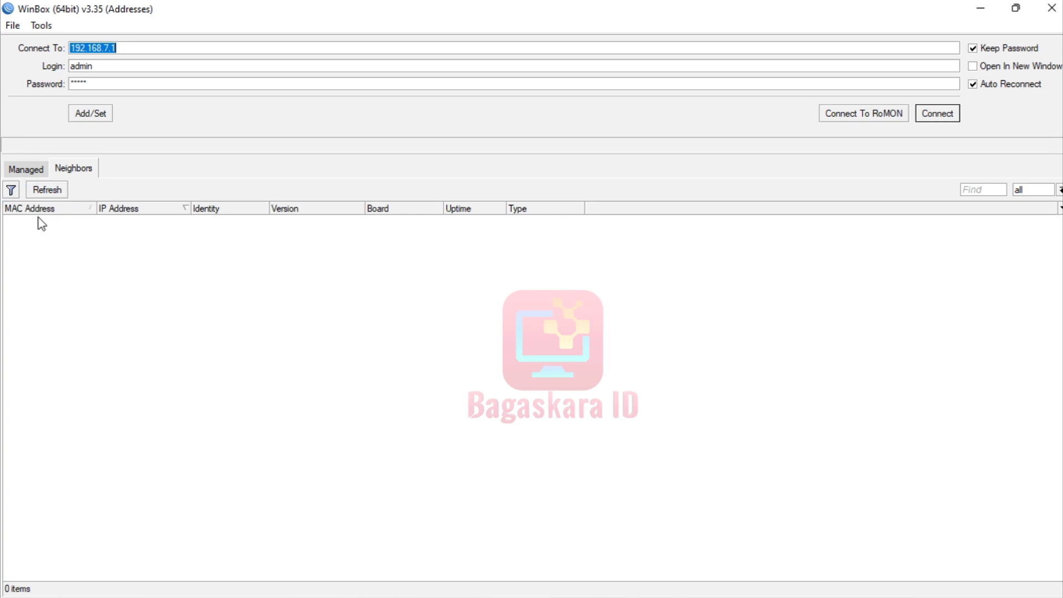
{"action": "left_click", "coordinate": [983, 8]}
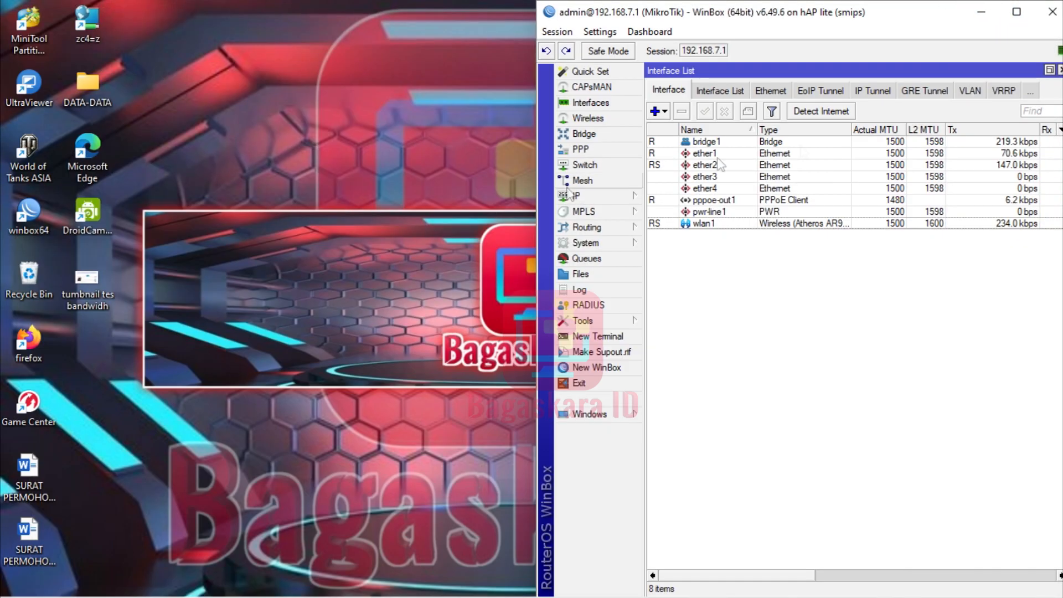
{"action": "left_click_drag", "start_coordinate": [1005, 5], "coordinate": [853, 17]}
{"action": "left_click", "coordinate": [855, 13]}
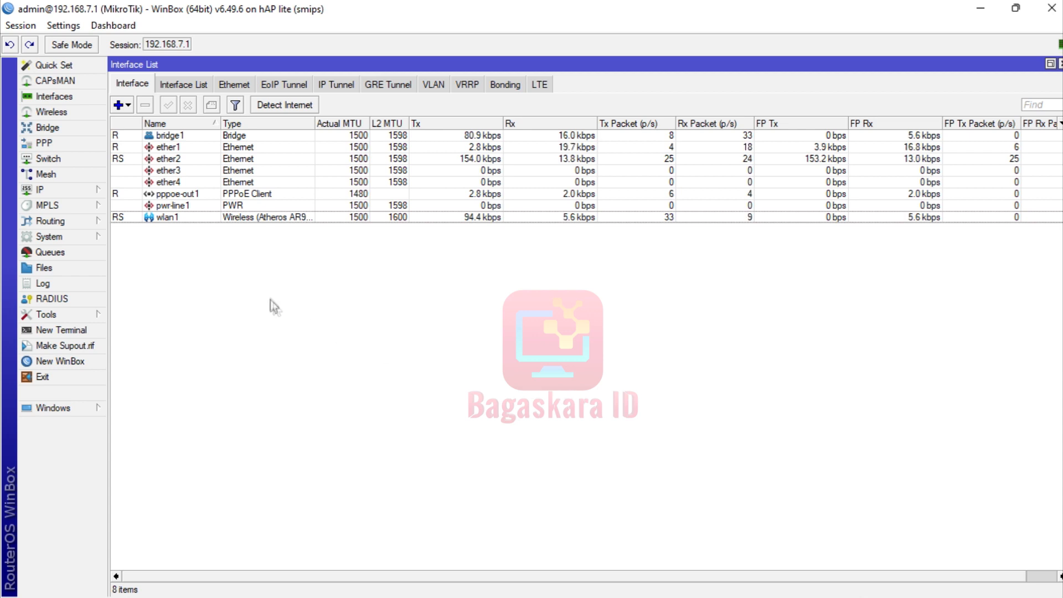
Check pppoe-out1 in PPP (running PPPoE client, 1480 MTU), then show the desktop.
{"action": "left_click", "coordinate": [231, 194]}
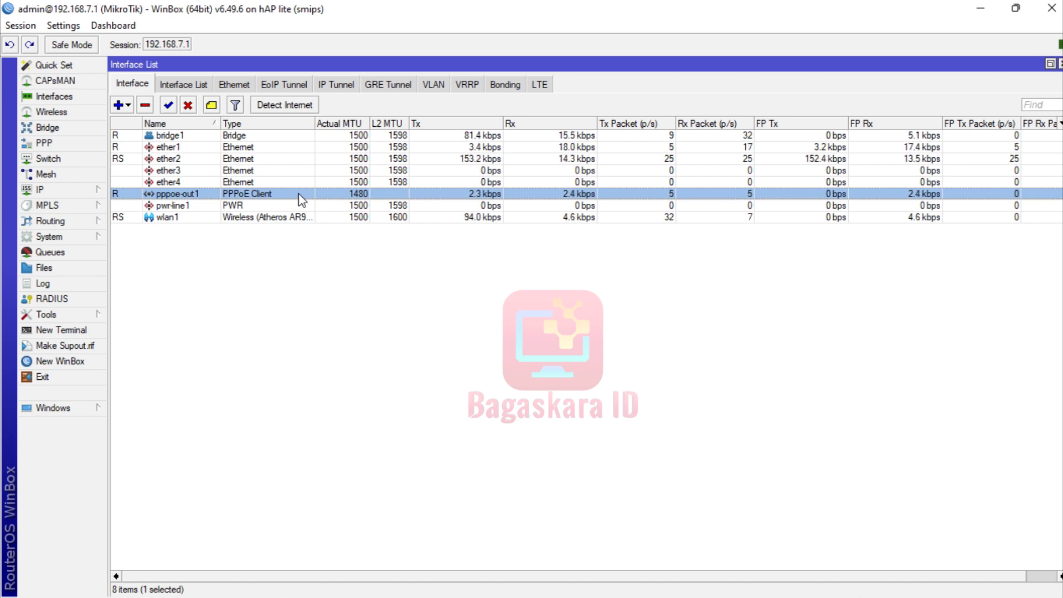
{"action": "left_click", "coordinate": [83, 144]}
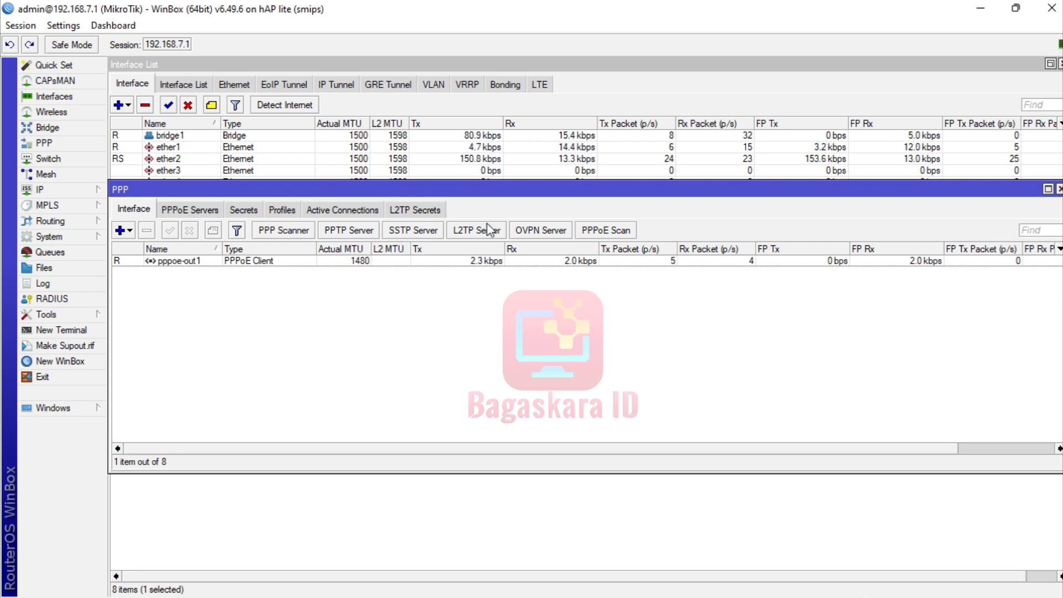
{"action": "left_click", "coordinate": [1059, 190]}
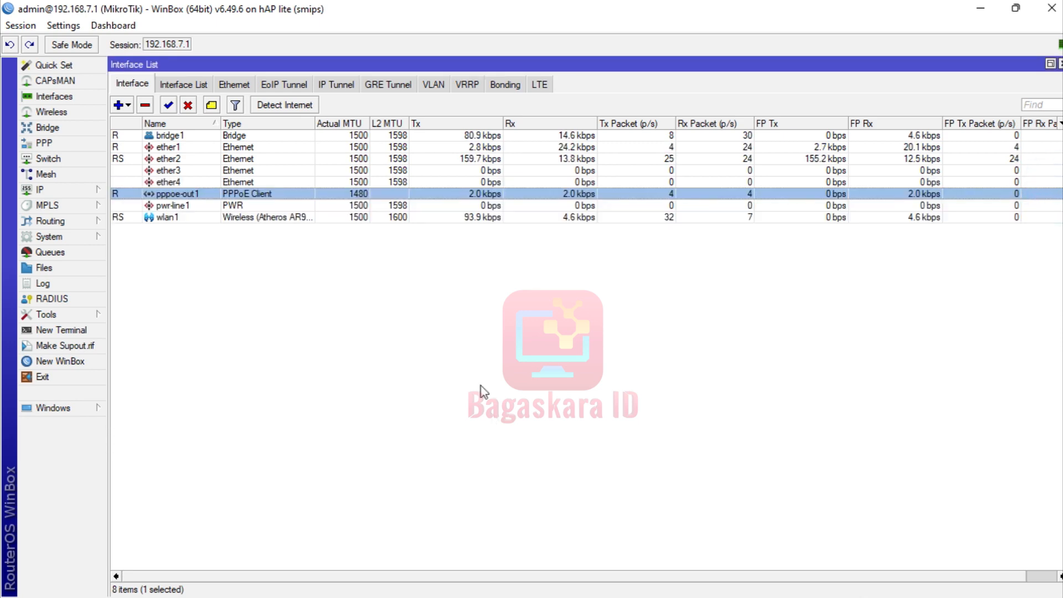
{"action": "mouse_move", "coordinate": [161, 597]}
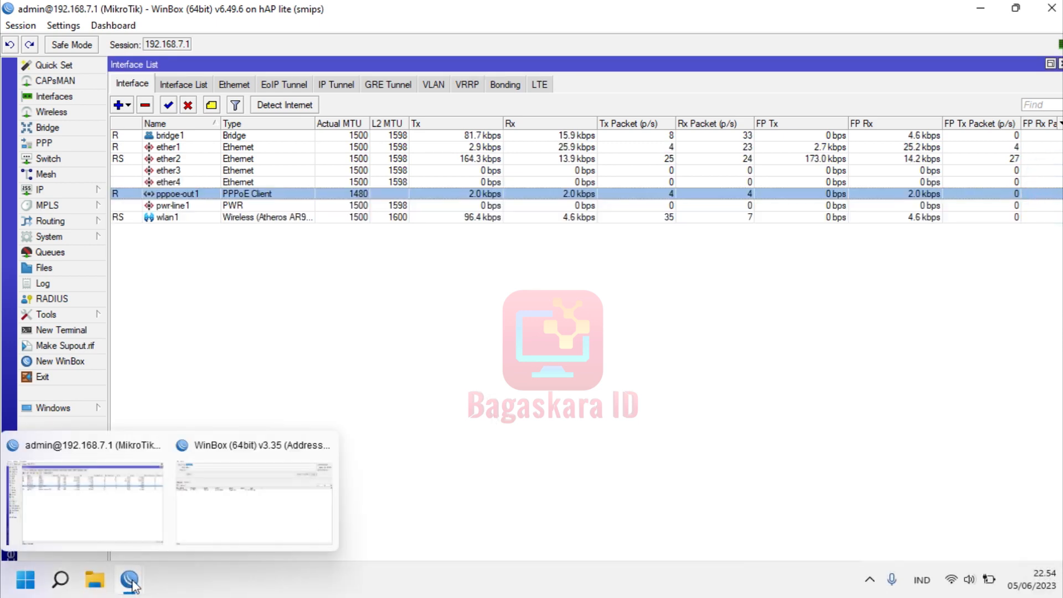
{"action": "key", "text": "super+d"}
Open tumbnail tes bandwidh.png in Photos and dock the WinBox session on the right half.
{"action": "double_click", "coordinate": [86, 278]}
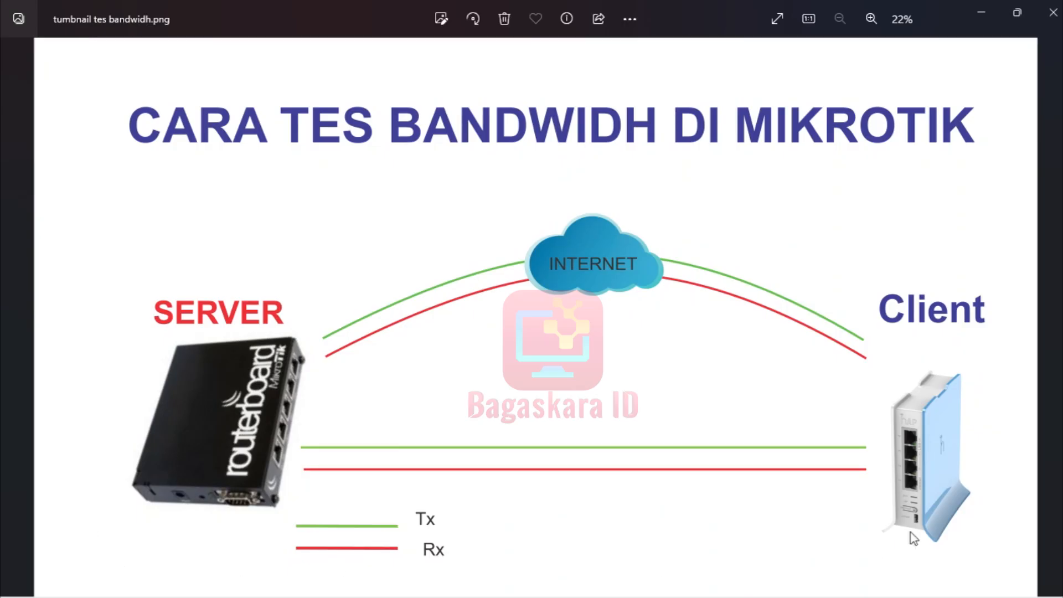
{"action": "mouse_move", "coordinate": [310, 597]}
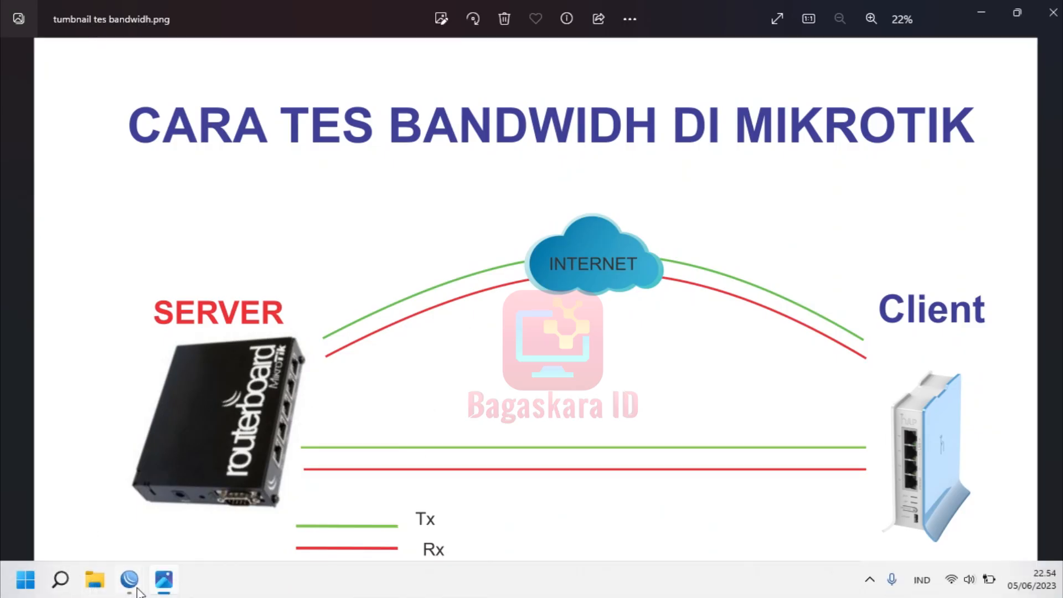
{"action": "mouse_move", "coordinate": [137, 593]}
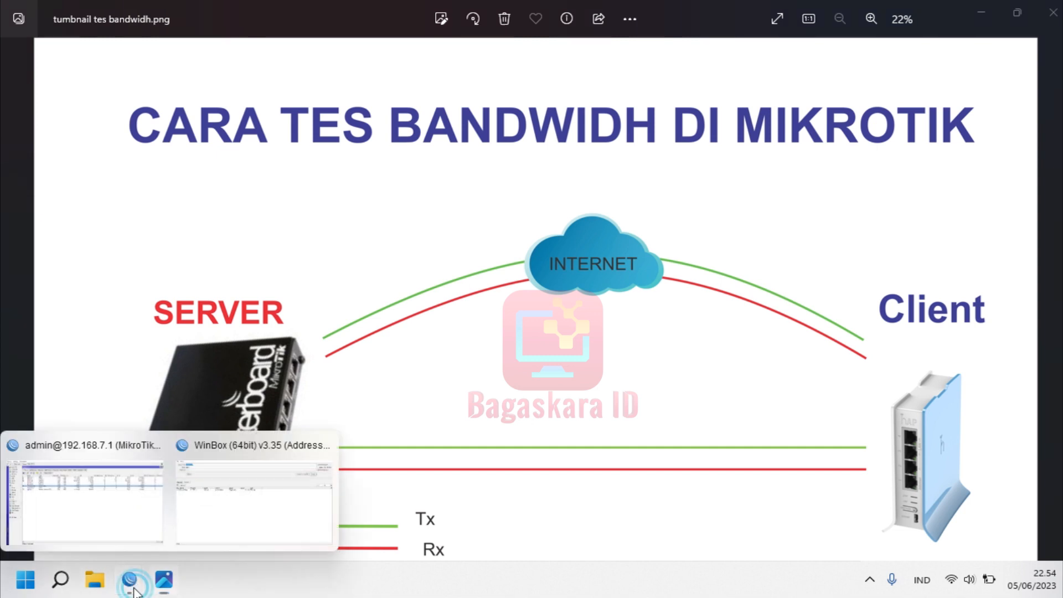
{"action": "left_click", "coordinate": [133, 506]}
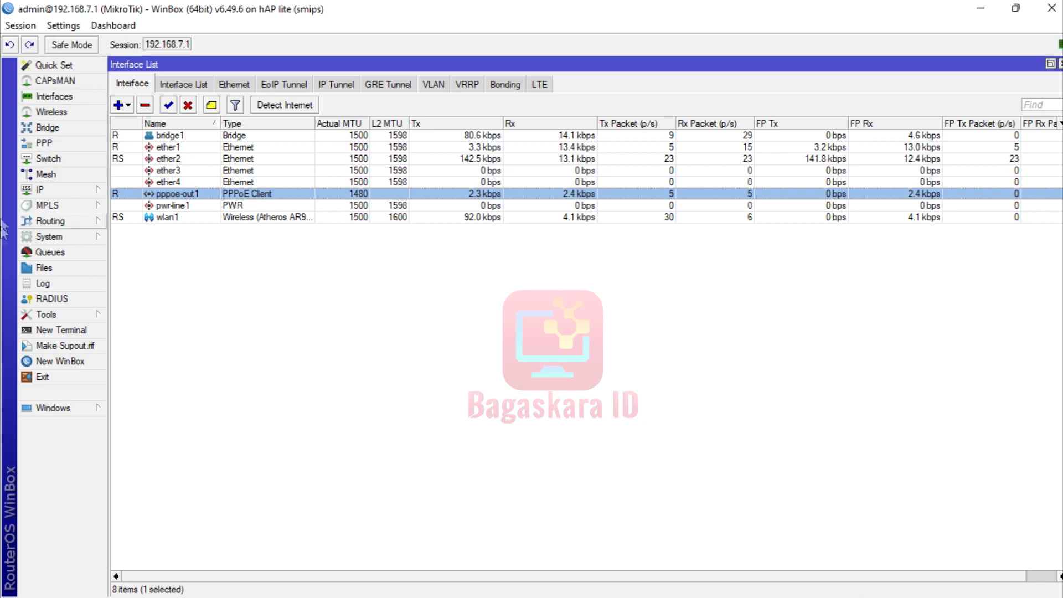
{"action": "key", "text": "super+Right"}
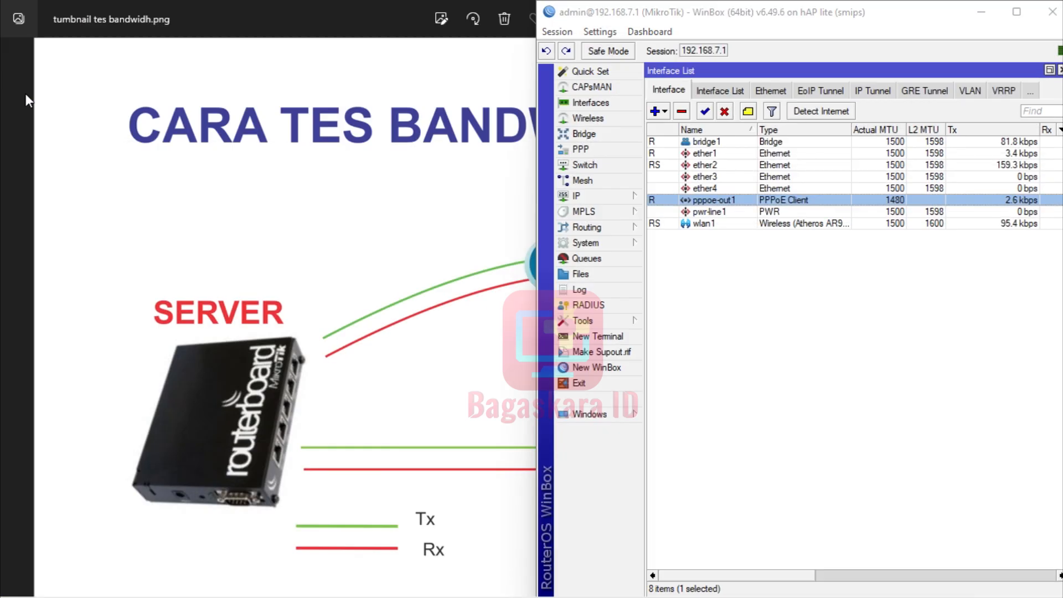
Connect the second WinBox to the saved router 192.168.33.10:8292 and dock it left.
{"action": "left_click", "coordinate": [173, 437]}
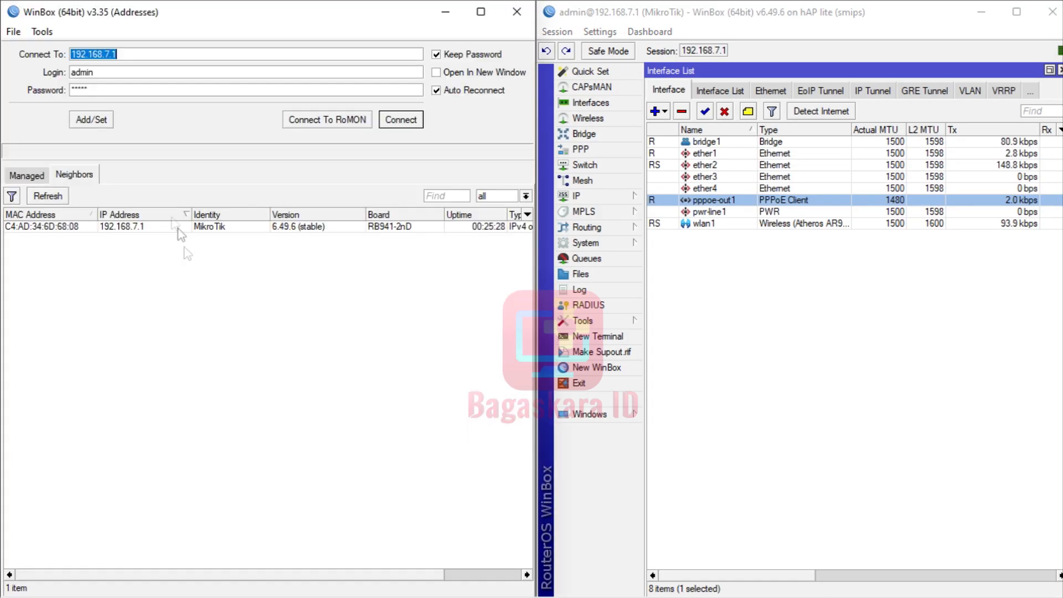
{"action": "left_click", "coordinate": [40, 176]}
{"action": "left_click", "coordinate": [42, 320]}
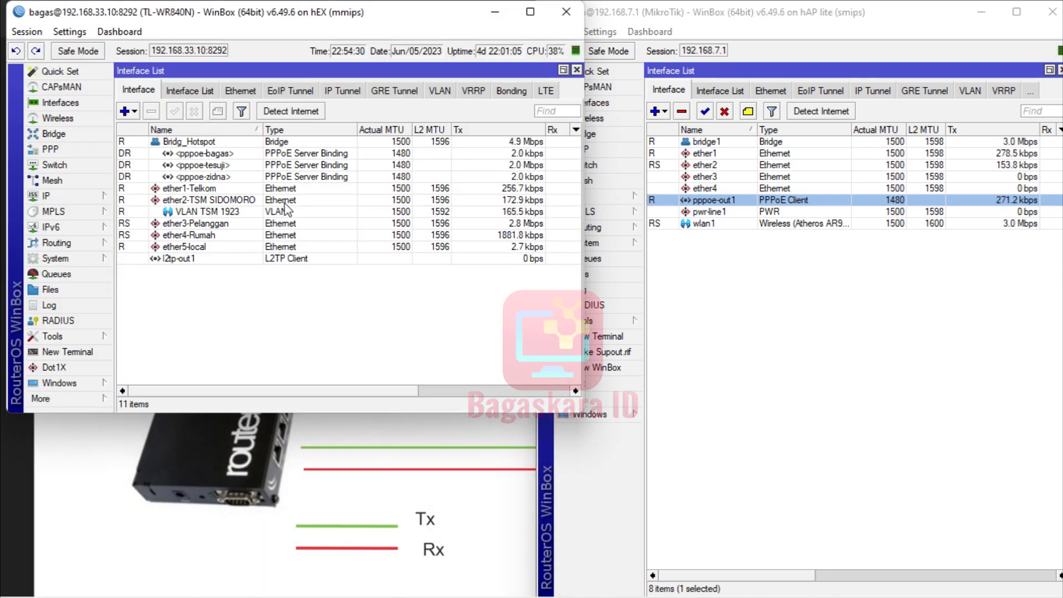
{"action": "key", "text": "super+Left"}
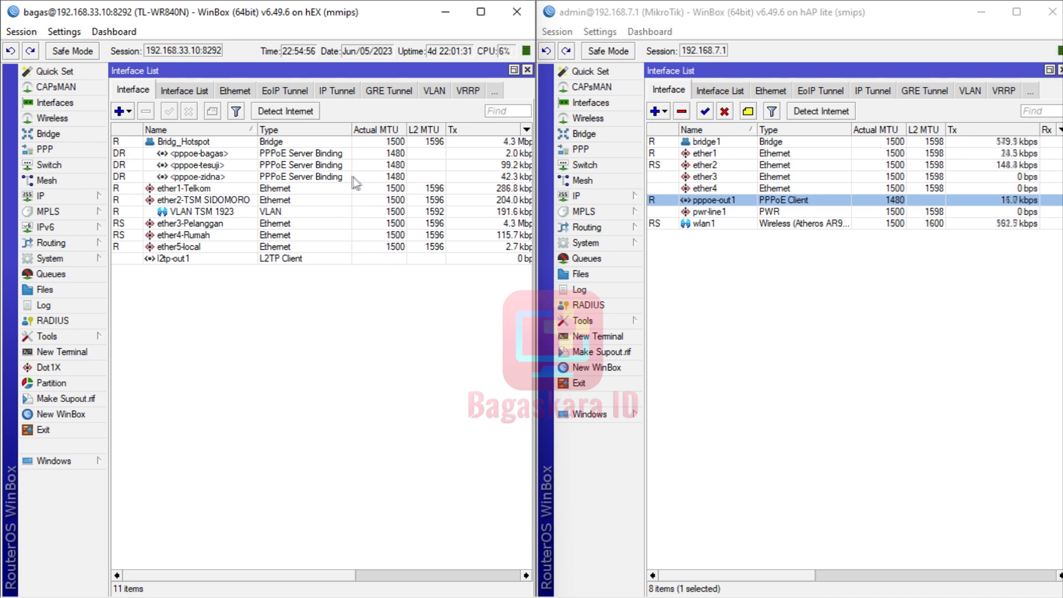
Toggle inline comments, then review the hEX router's three PPPoE secrets full-screen and close PPP.
{"action": "left_click", "coordinate": [71, 35]}
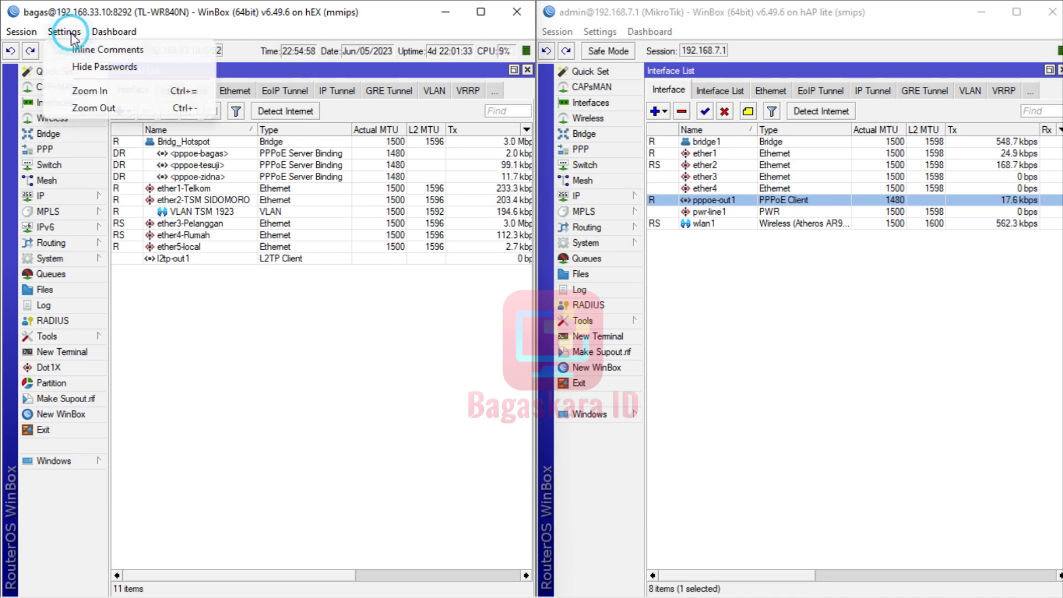
{"action": "left_click", "coordinate": [79, 50]}
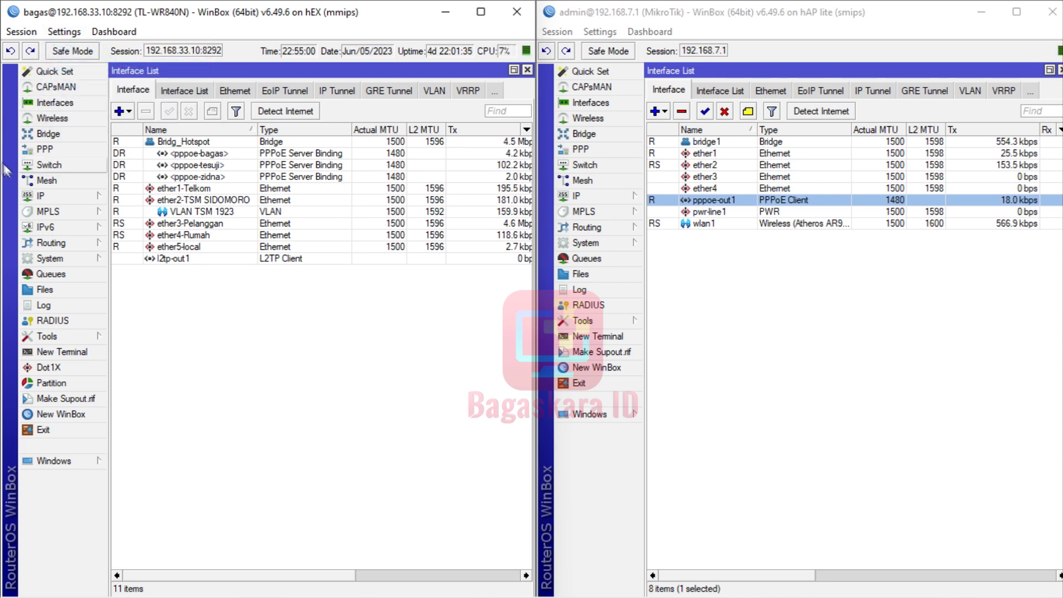
{"action": "left_click", "coordinate": [45, 149]}
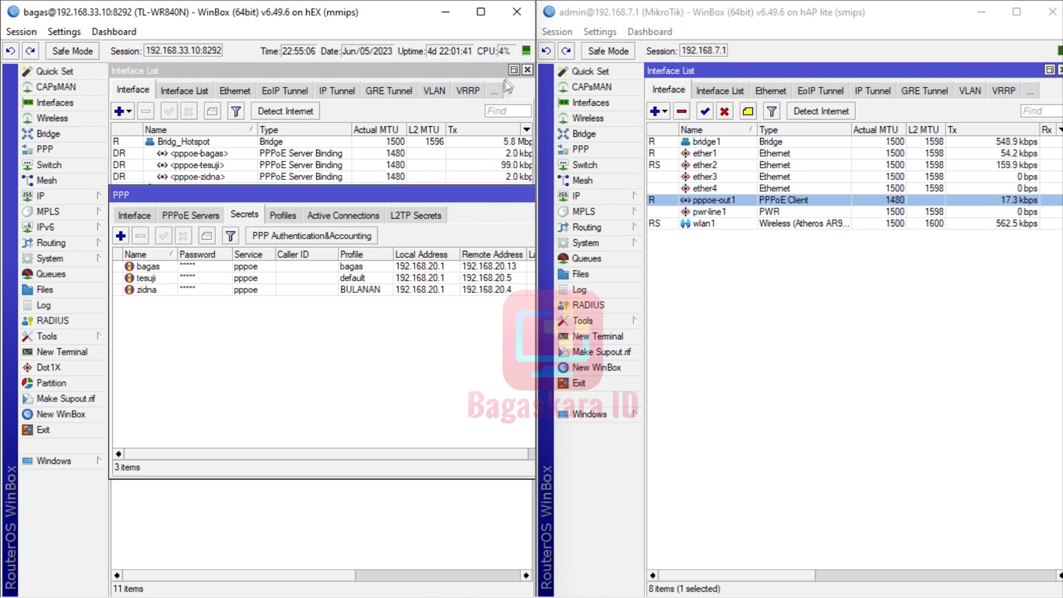
{"action": "left_click", "coordinate": [481, 12]}
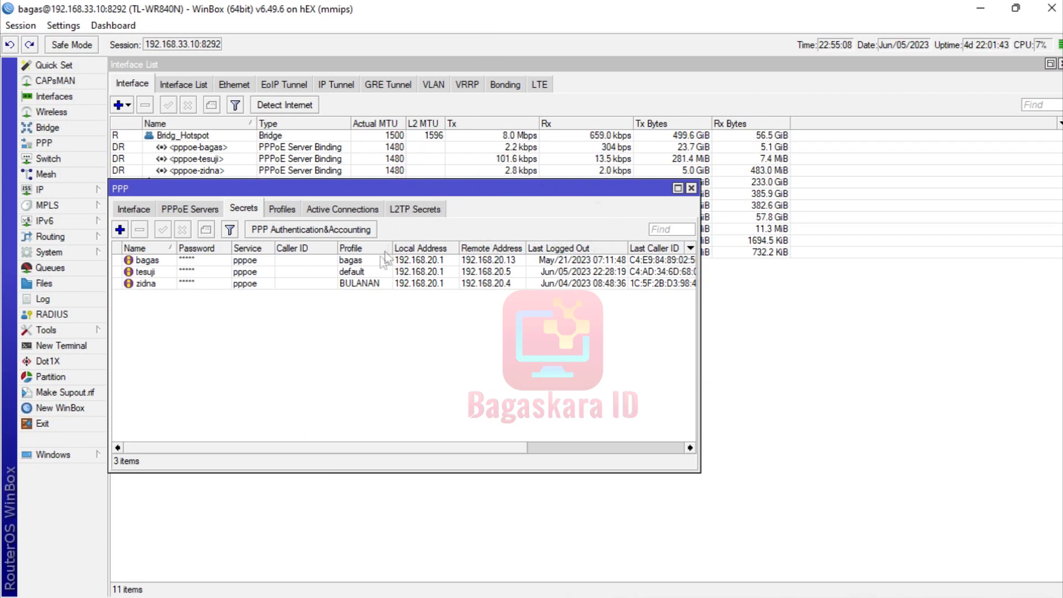
{"action": "left_click", "coordinate": [161, 272]}
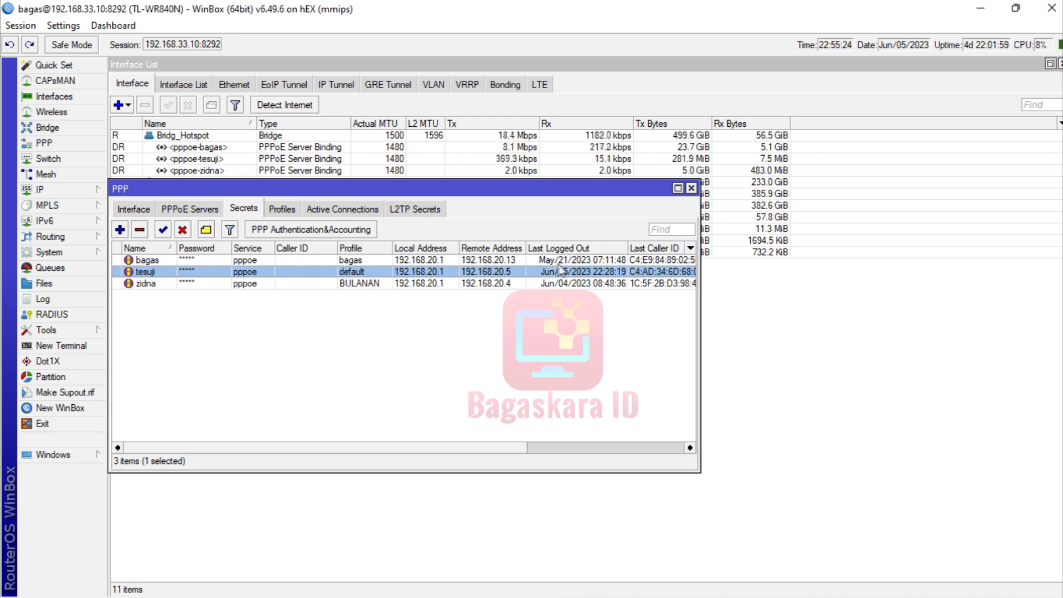
{"action": "left_click", "coordinate": [691, 188]}
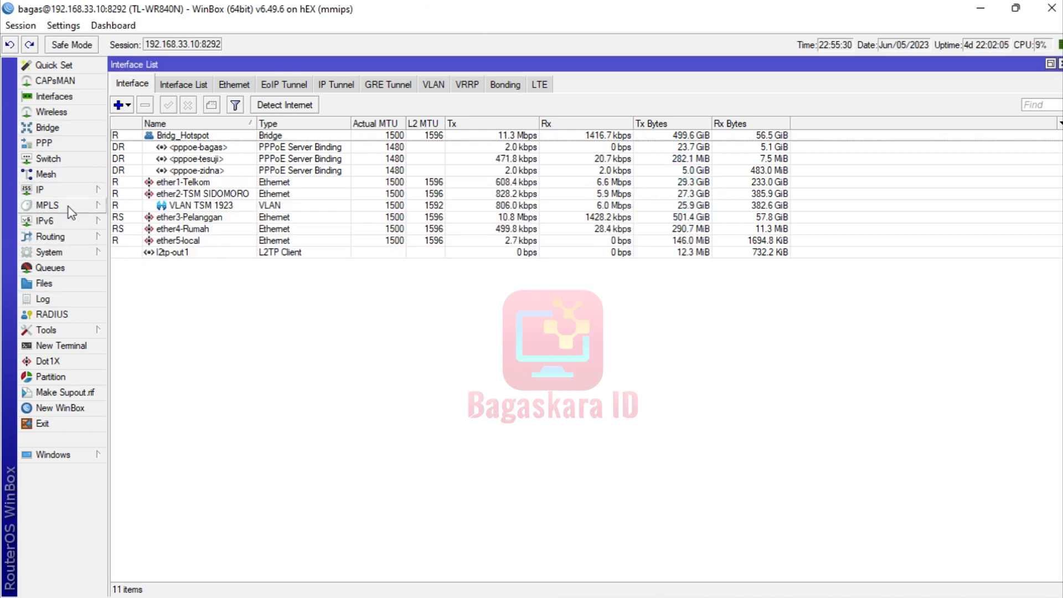
{"action": "left_click", "coordinate": [56, 253]}
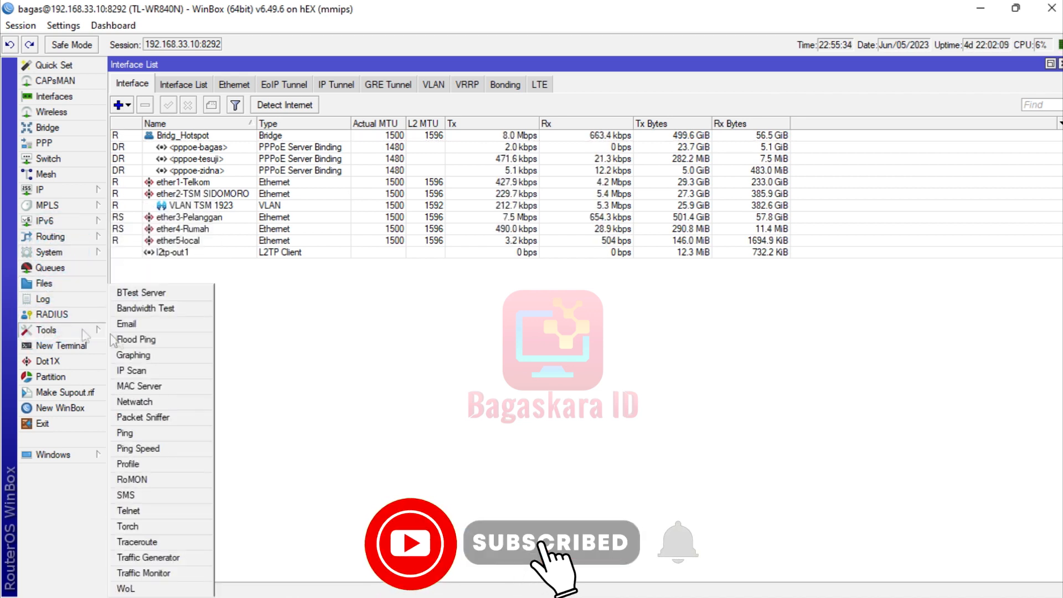
Enable the hEX router's BTest Server with Authenticate checked, apply, and close it.
{"action": "left_click", "coordinate": [132, 296]}
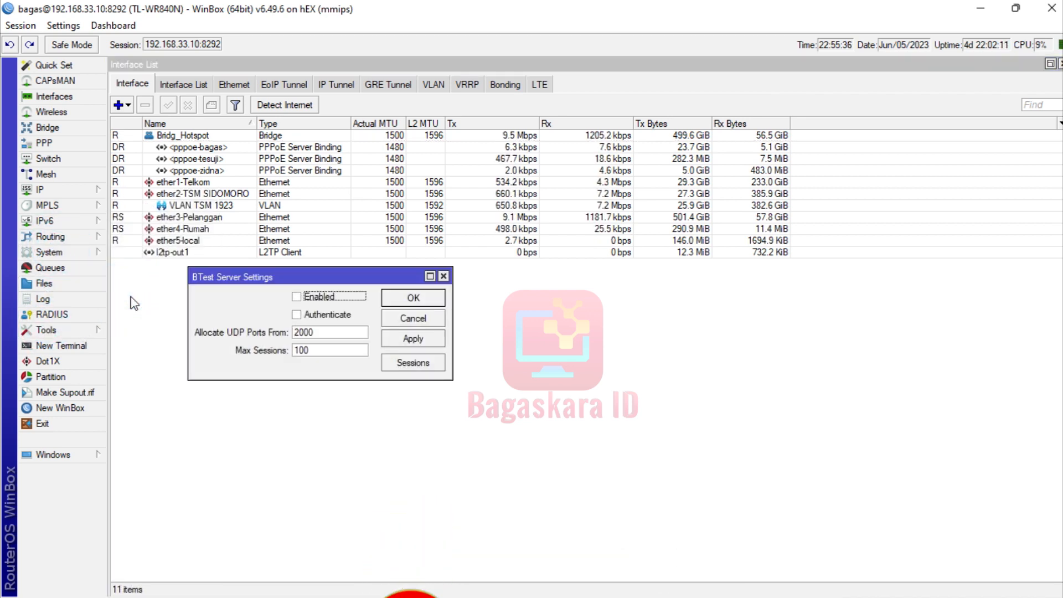
{"action": "left_click", "coordinate": [297, 297]}
{"action": "left_click", "coordinate": [297, 315]}
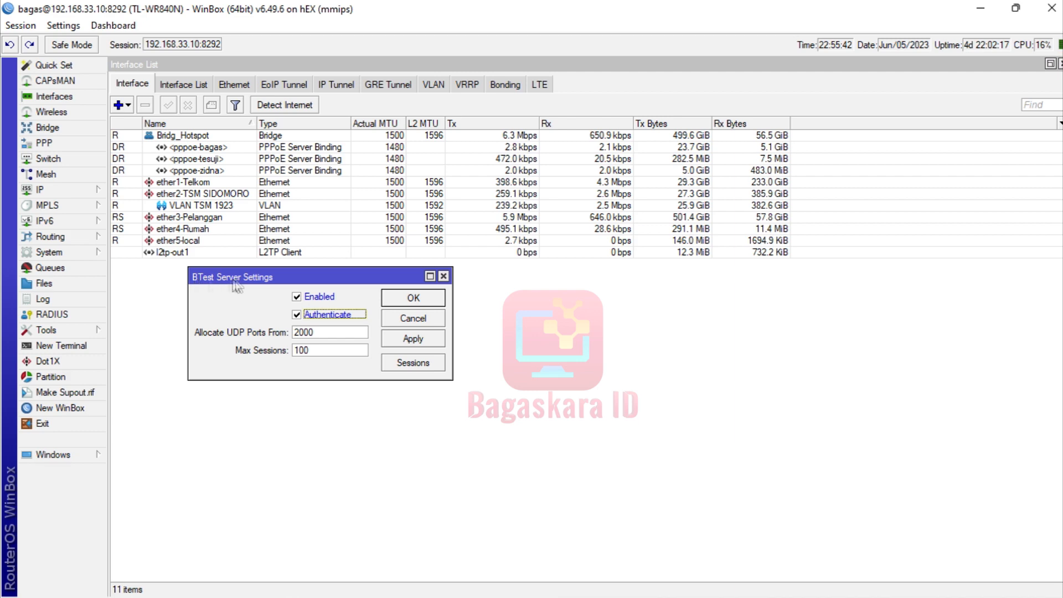
{"action": "left_click", "coordinate": [403, 338]}
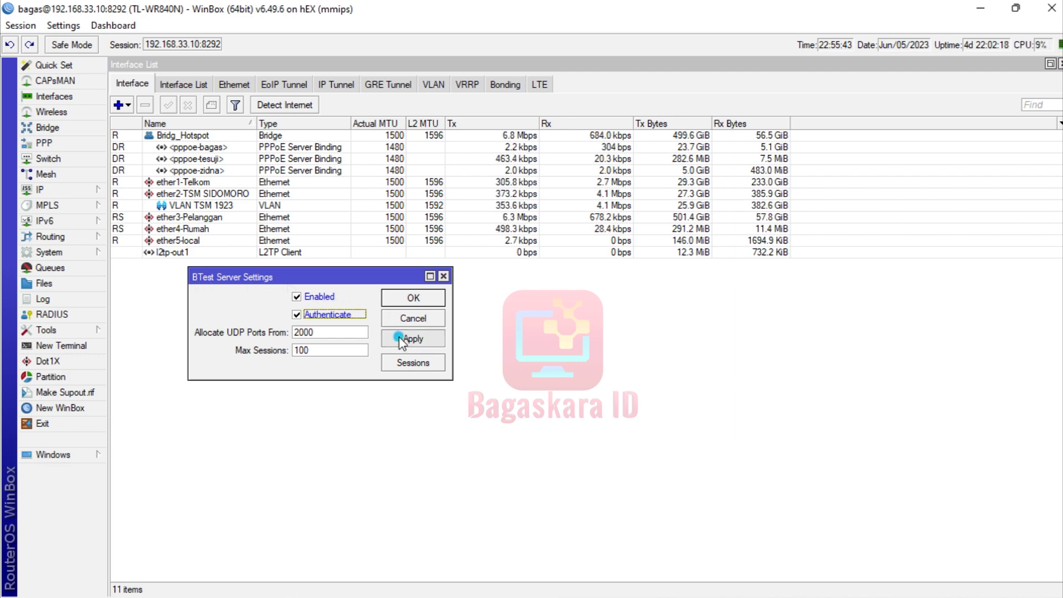
{"action": "left_click", "coordinate": [402, 297]}
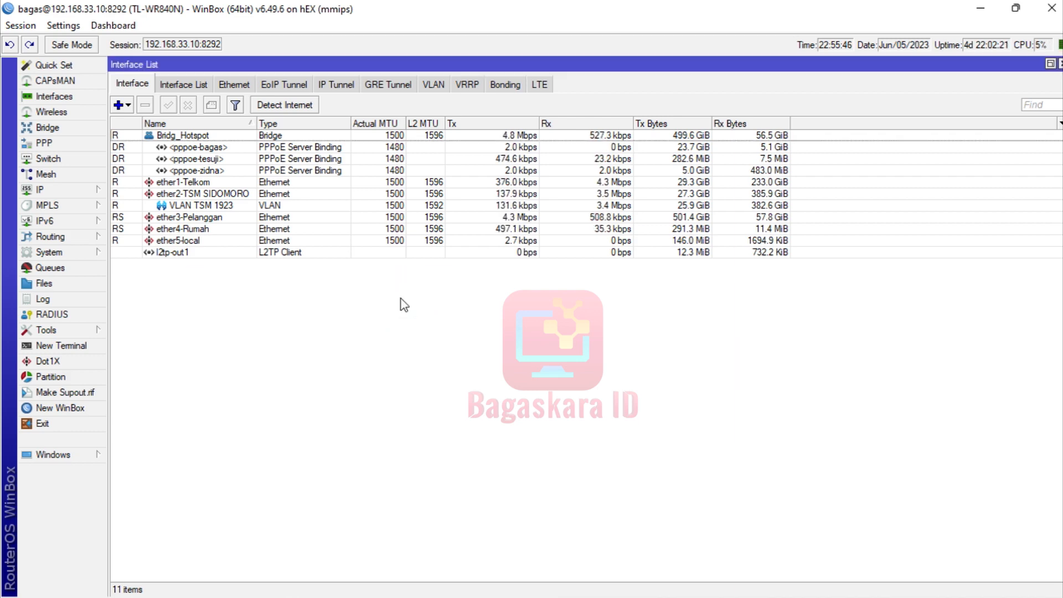
Reopen BTest Server full-screen, re-toggle Enabled and Authenticate, and apply again.
{"action": "key", "text": "super+Left"}
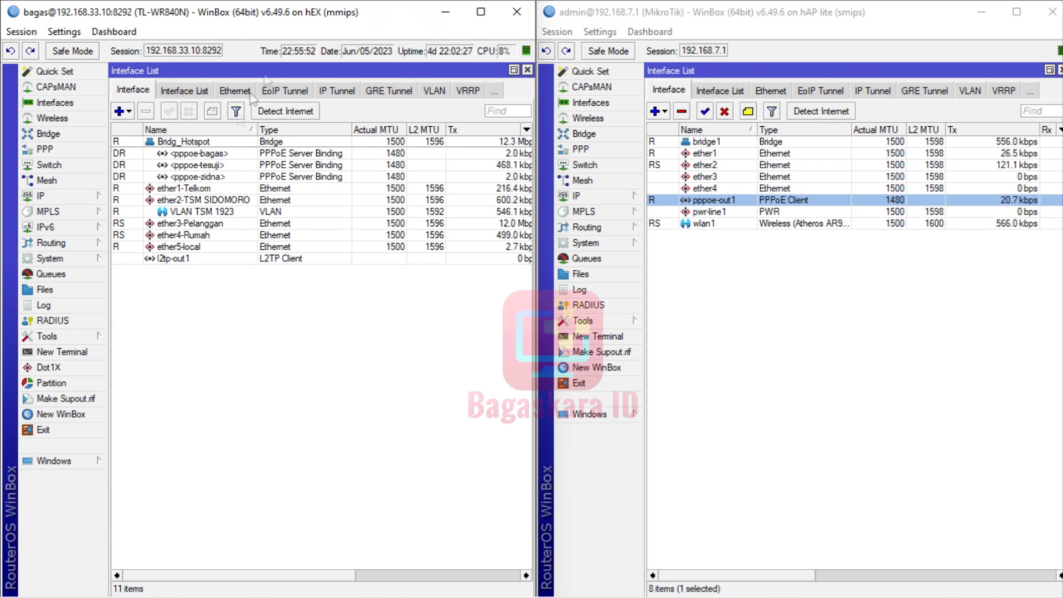
{"action": "left_click", "coordinate": [480, 12]}
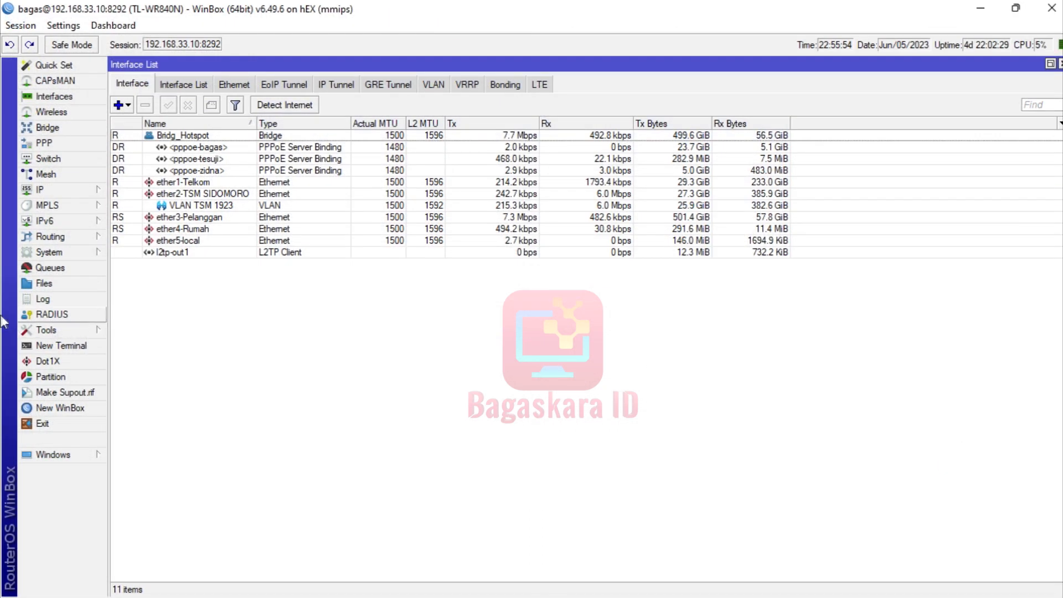
{"action": "left_click", "coordinate": [46, 331]}
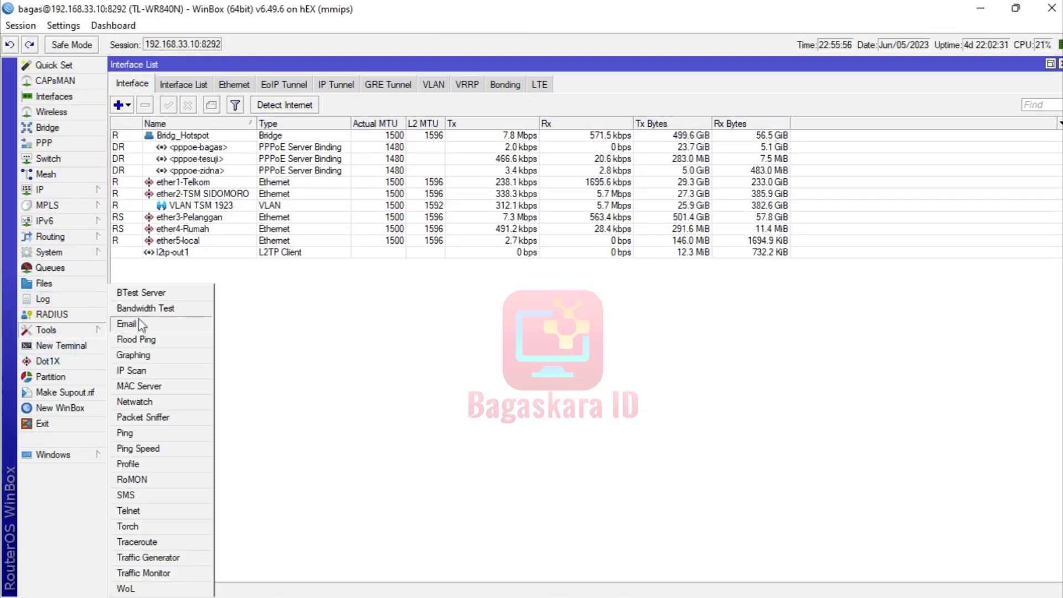
{"action": "left_click", "coordinate": [139, 294]}
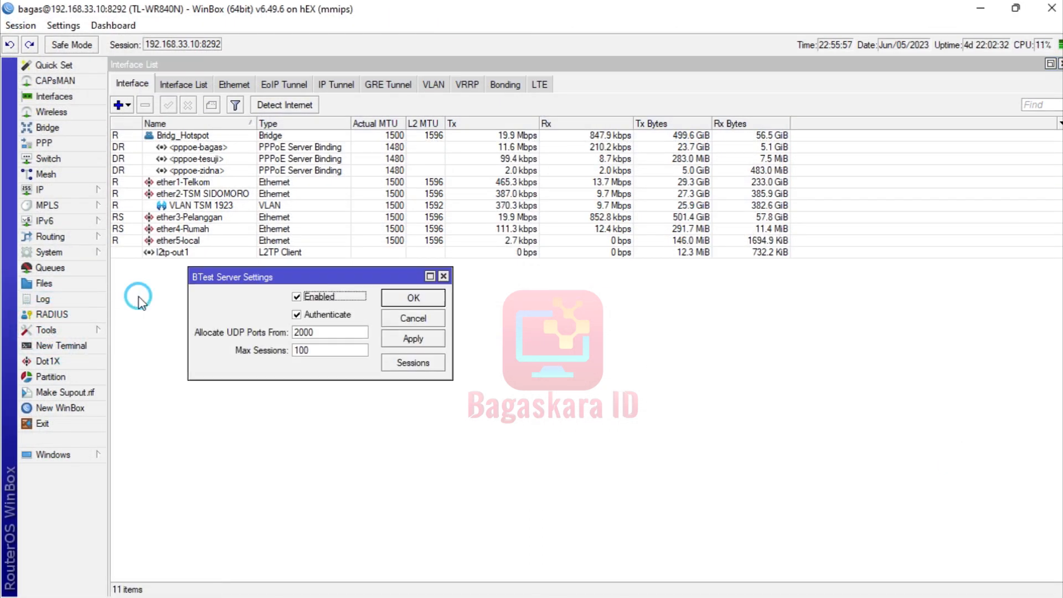
{"action": "left_click", "coordinate": [299, 295]}
{"action": "left_click", "coordinate": [297, 298]}
{"action": "left_click", "coordinate": [297, 315]}
{"action": "left_click", "coordinate": [297, 315]}
{"action": "left_click", "coordinate": [297, 297]}
{"action": "left_click", "coordinate": [413, 338]}
{"action": "left_click", "coordinate": [413, 299]}
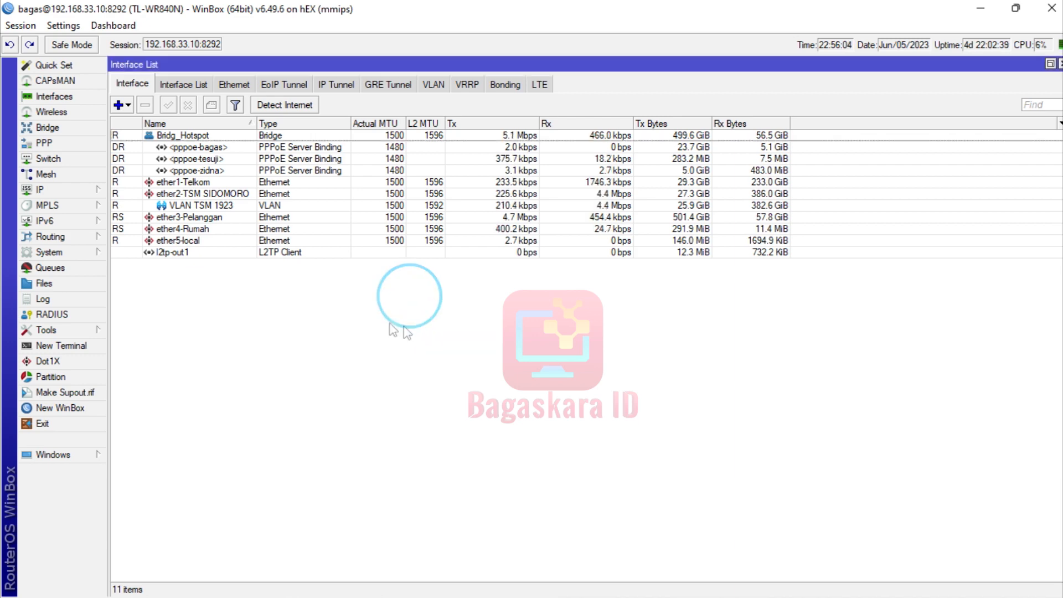
Restore the hEX window to half size and maximise the hAP lite session at 192.168.7.1.
{"action": "left_click", "coordinate": [998, 11]}
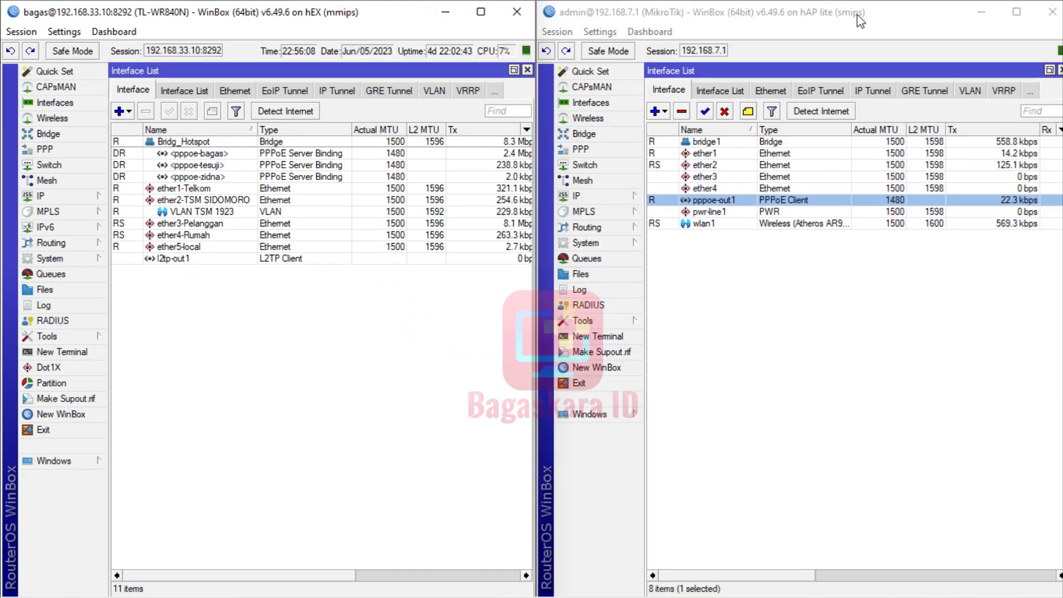
{"action": "left_click_drag", "start_coordinate": [858, 14], "coordinate": [501, 4]}
{"action": "left_click", "coordinate": [652, 12]}
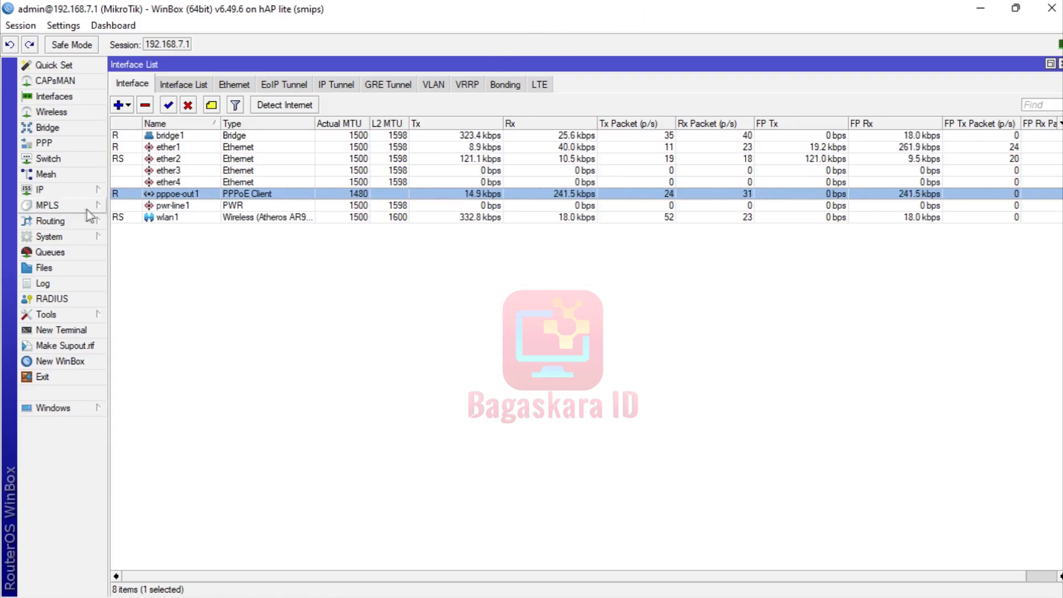
Confirm the hAP lite's BTest Server has Enabled and Authenticate checked, then apply and close.
{"action": "left_click", "coordinate": [71, 237]}
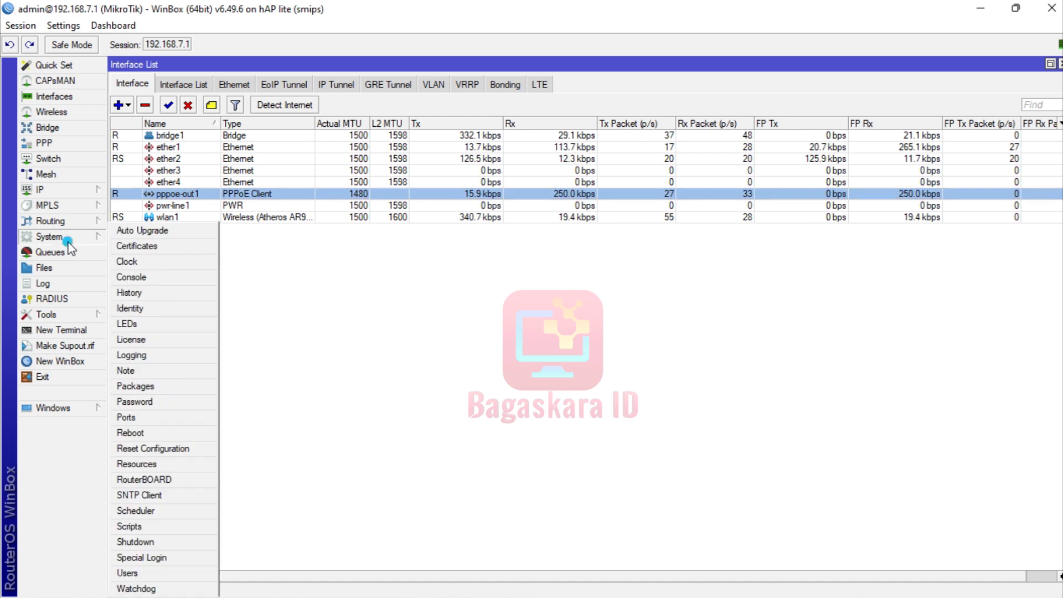
{"action": "left_click", "coordinate": [69, 314]}
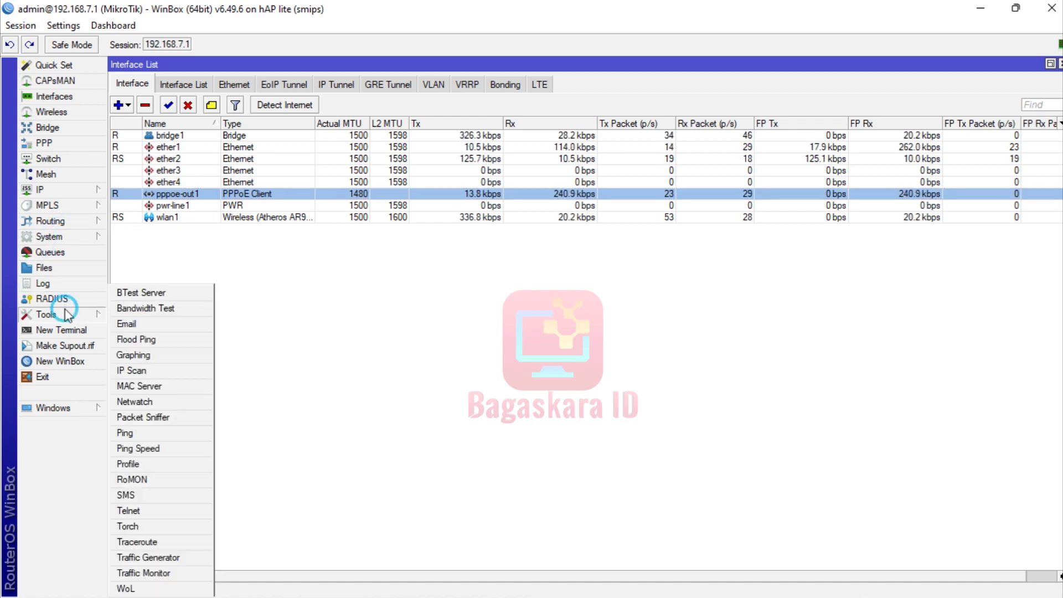
{"action": "left_click", "coordinate": [148, 296]}
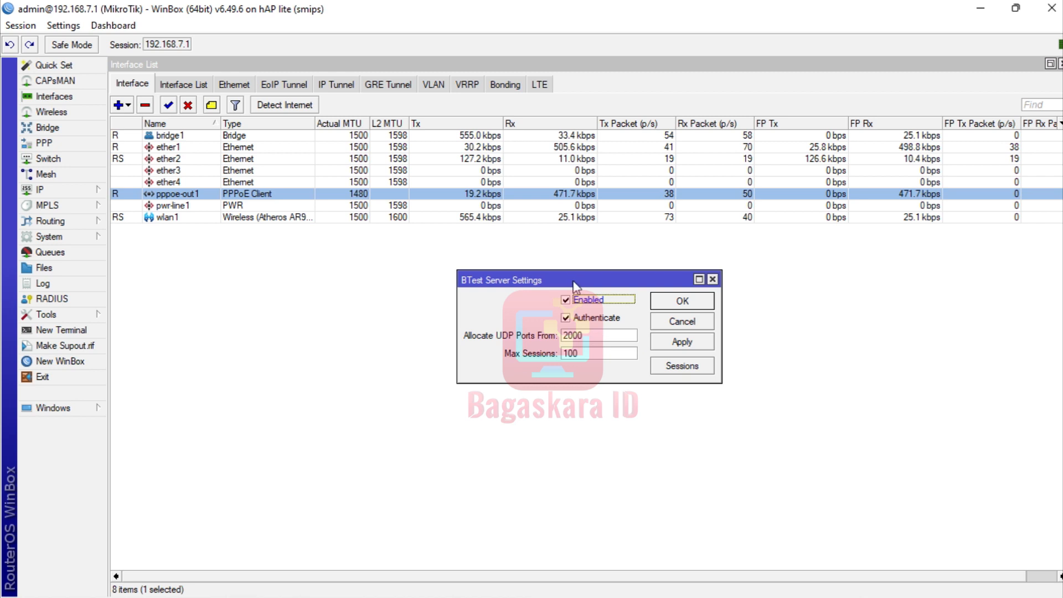
{"action": "left_click", "coordinate": [682, 341]}
{"action": "left_click", "coordinate": [678, 303]}
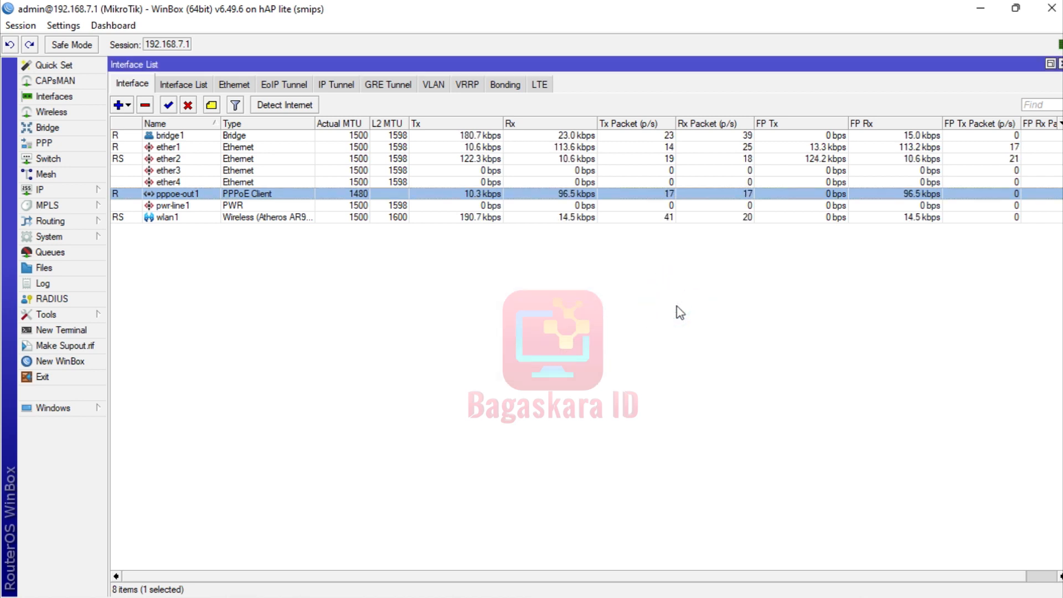
{"action": "left_click", "coordinate": [46, 314]}
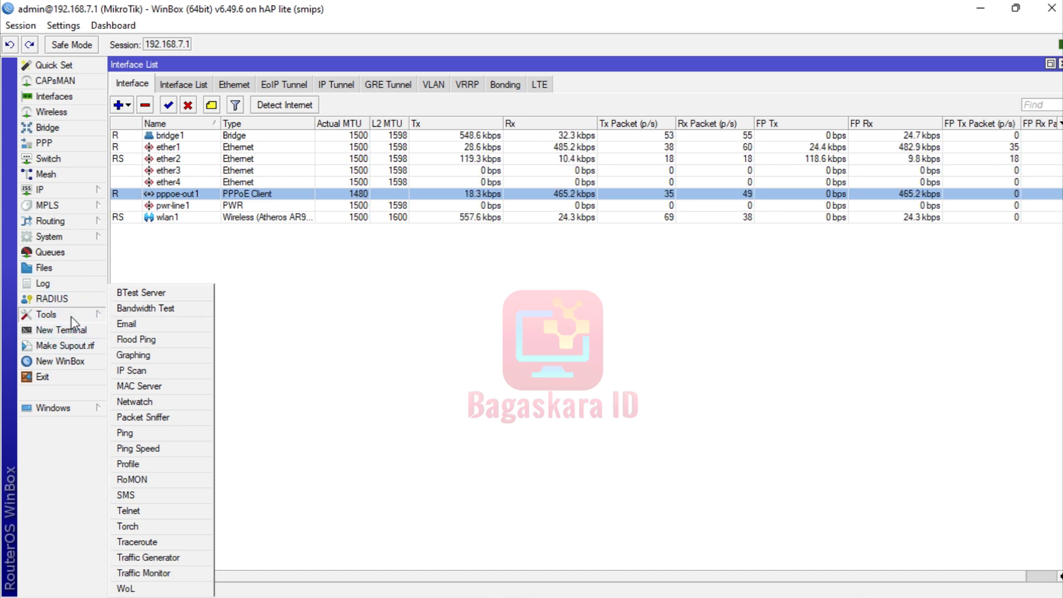
Open Bandwidth Test on the hAP lite (udp, receive, Test To 0.0.0.0) and reposition its window.
{"action": "left_click", "coordinate": [118, 308]}
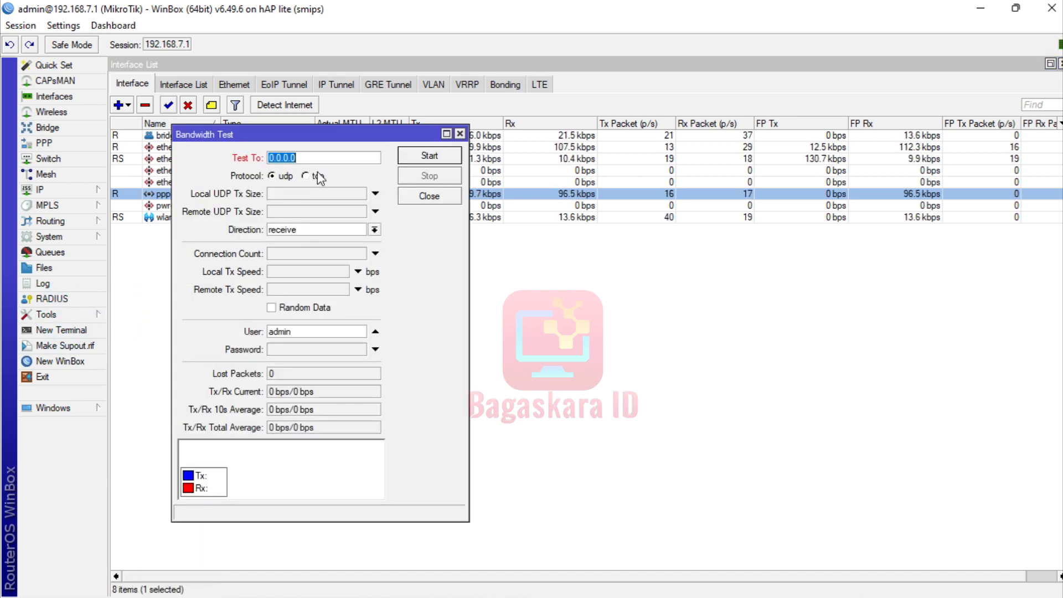
{"action": "left_click_drag", "start_coordinate": [315, 135], "coordinate": [361, 180]}
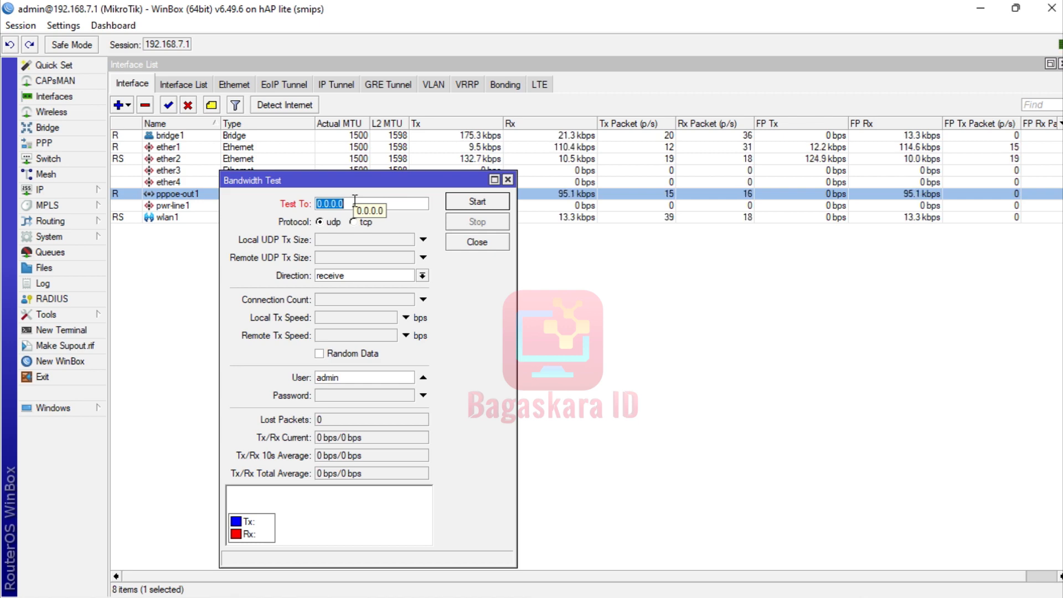
{"action": "left_click_drag", "start_coordinate": [344, 178], "coordinate": [456, 225]}
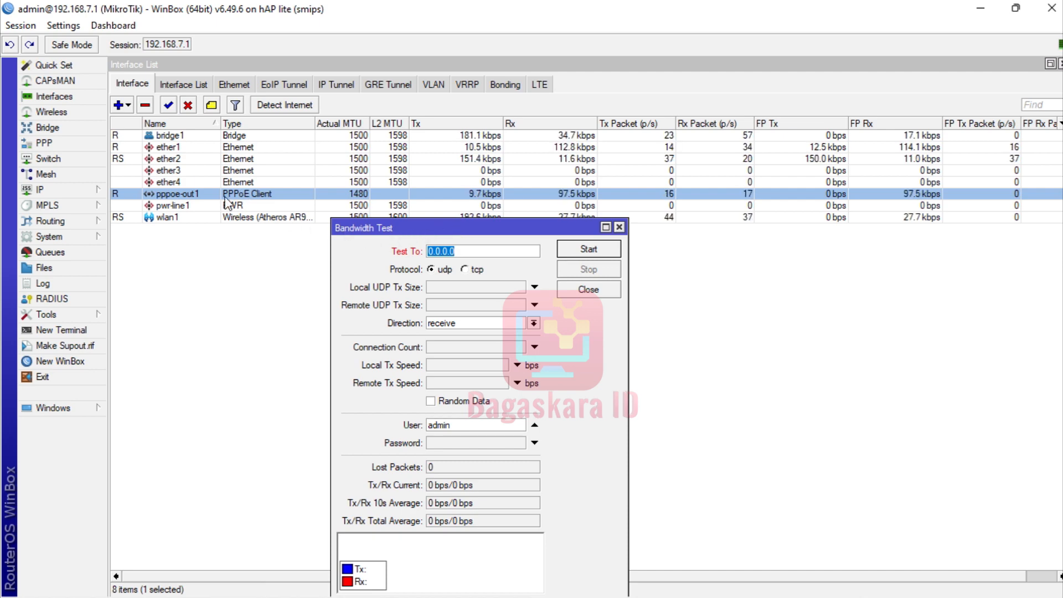
{"action": "left_click", "coordinate": [198, 194]}
Inspect the pppoe-out1 interface settings, including its Dial Out tab, then close them.
{"action": "double_click", "coordinate": [197, 194]}
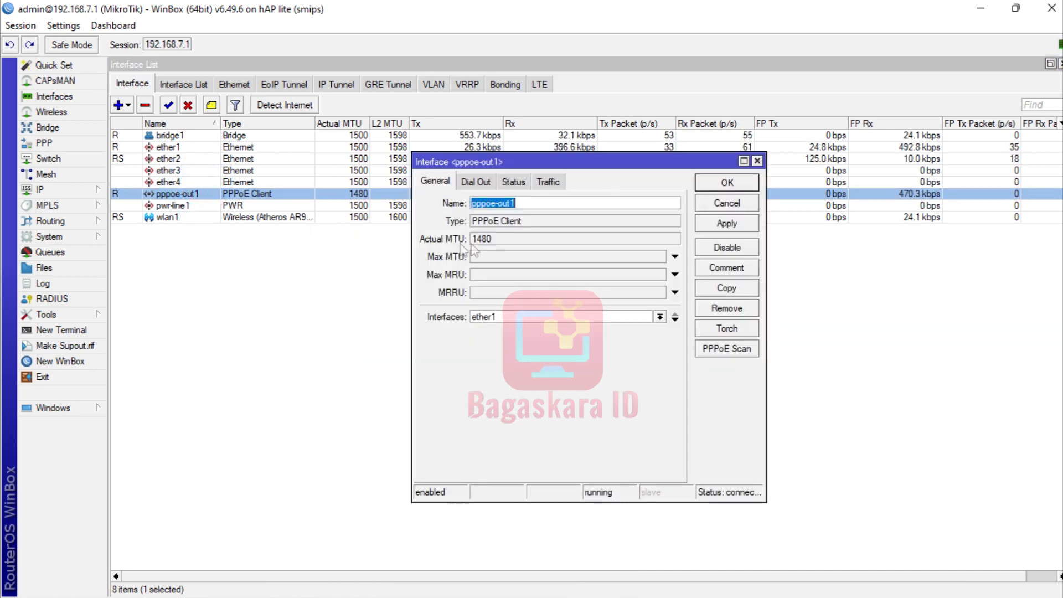
{"action": "left_click", "coordinate": [476, 182]}
{"action": "left_click", "coordinate": [450, 185]}
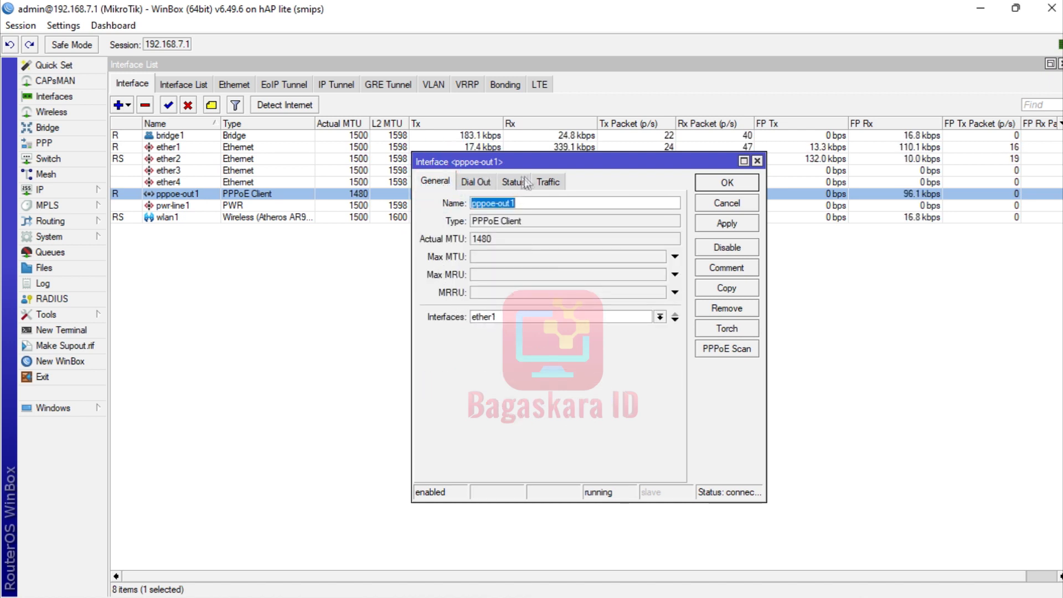
{"action": "left_click", "coordinate": [757, 161]}
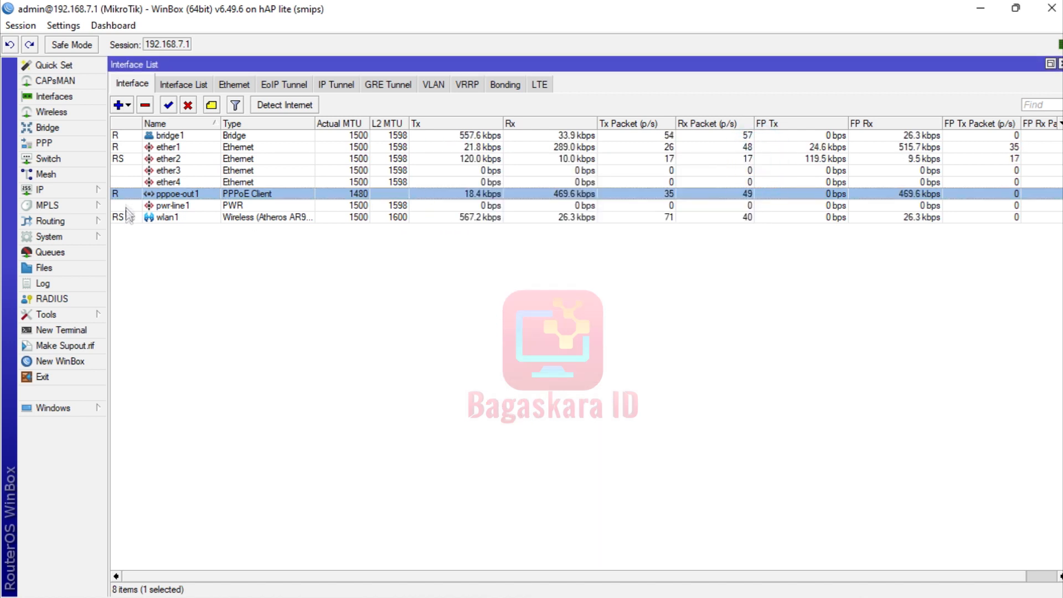
Open pppoe-out1 from the PPP list, then close it and the PPP window.
{"action": "left_click", "coordinate": [78, 143]}
{"action": "double_click", "coordinate": [225, 267]}
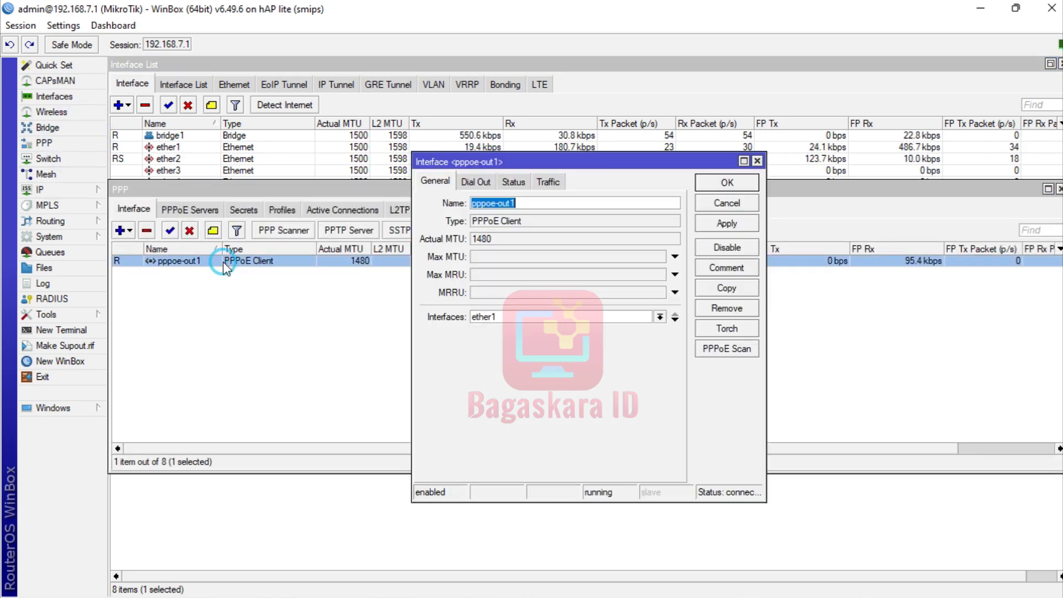
{"action": "left_click", "coordinate": [758, 161]}
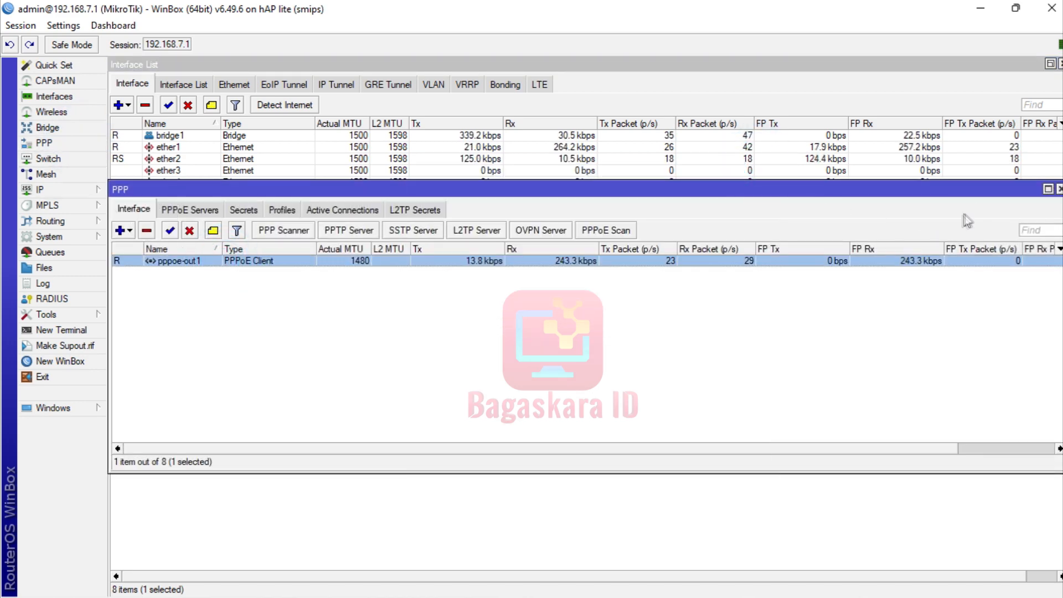
{"action": "left_click", "coordinate": [1059, 189]}
{"action": "left_click", "coordinate": [49, 190]}
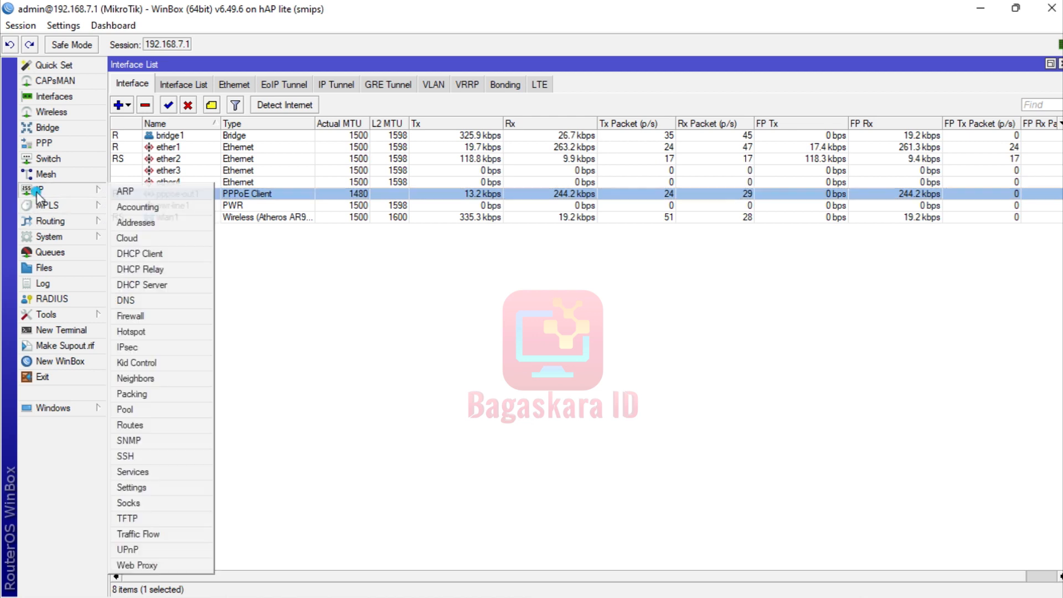
Check the Route List for the default route and 192.168.20.1 via pppoe-out1, then close it.
{"action": "left_click", "coordinate": [318, 308]}
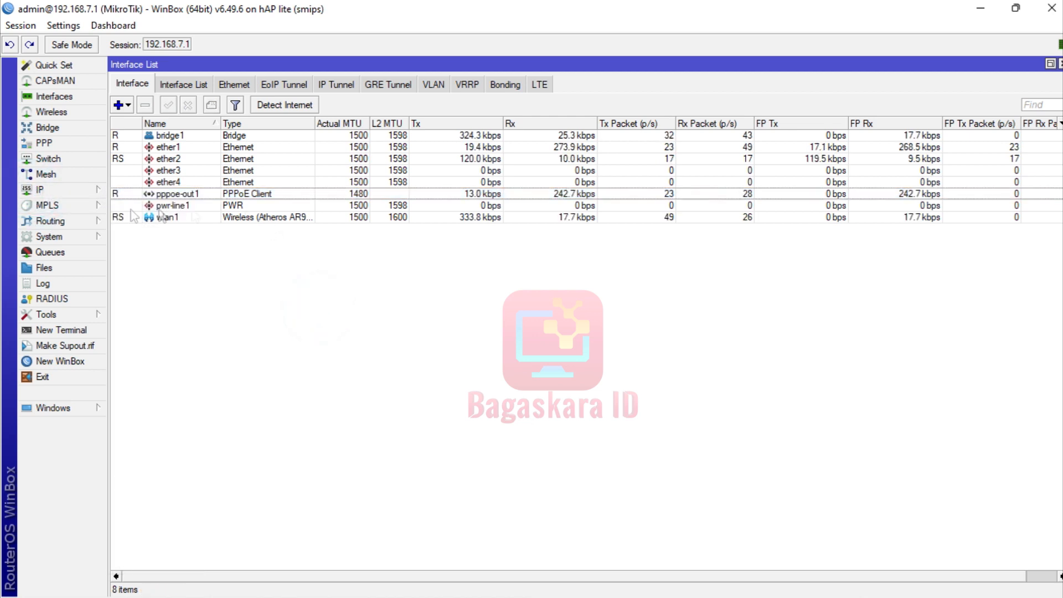
{"action": "left_click", "coordinate": [46, 189]}
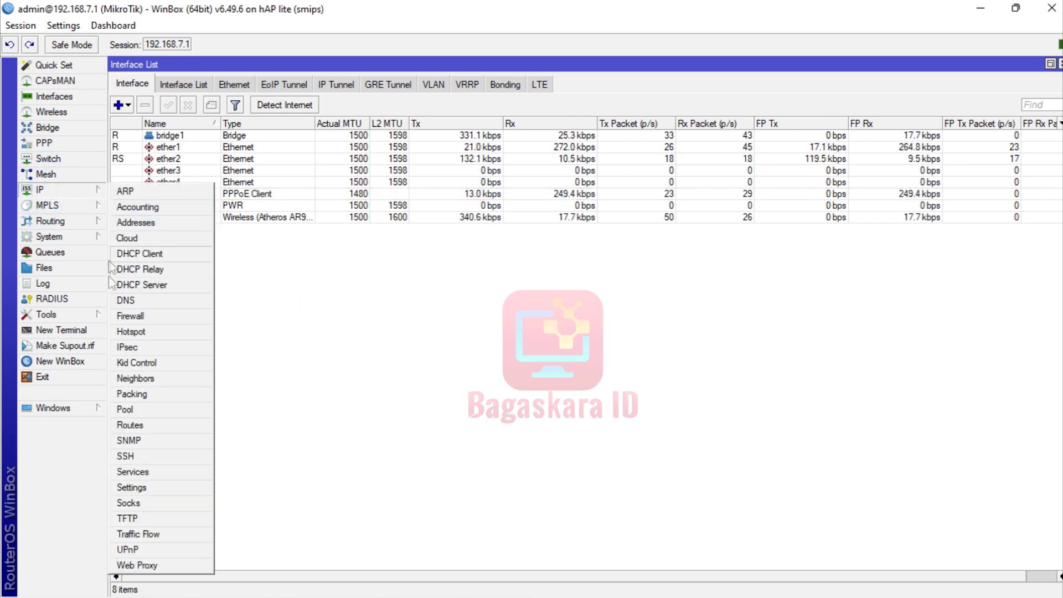
{"action": "left_click", "coordinate": [131, 425]}
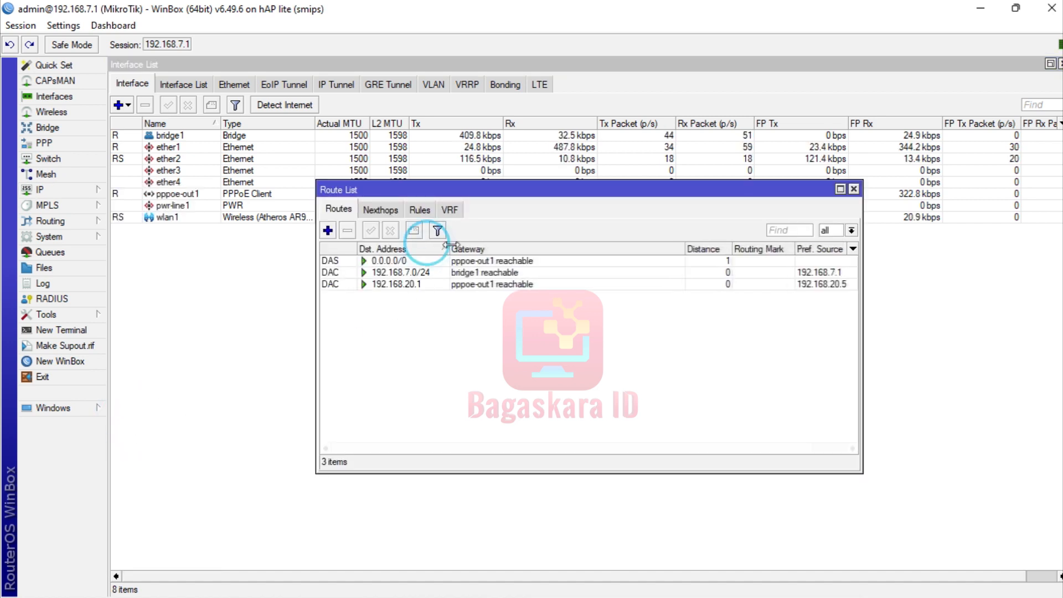
{"action": "left_click_drag", "start_coordinate": [436, 249], "coordinate": [482, 249]}
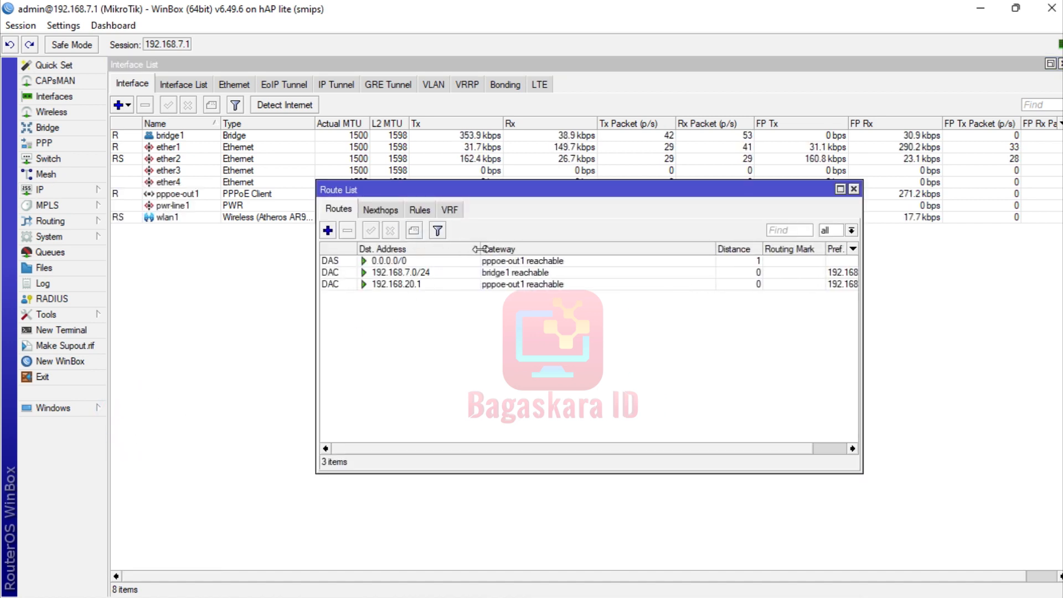
{"action": "left_click", "coordinate": [423, 285]}
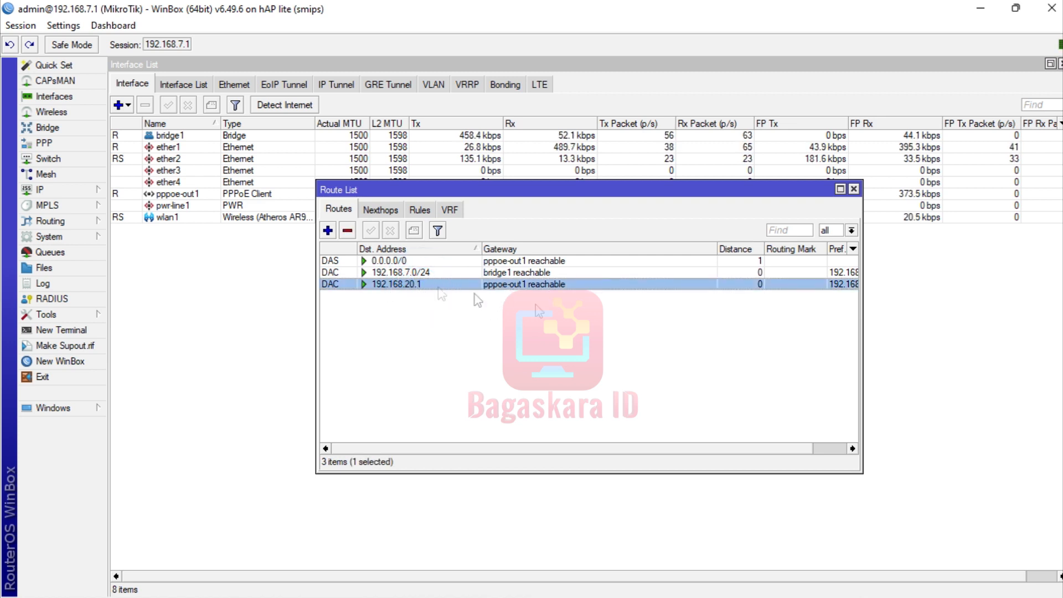
{"action": "left_click", "coordinate": [853, 189]}
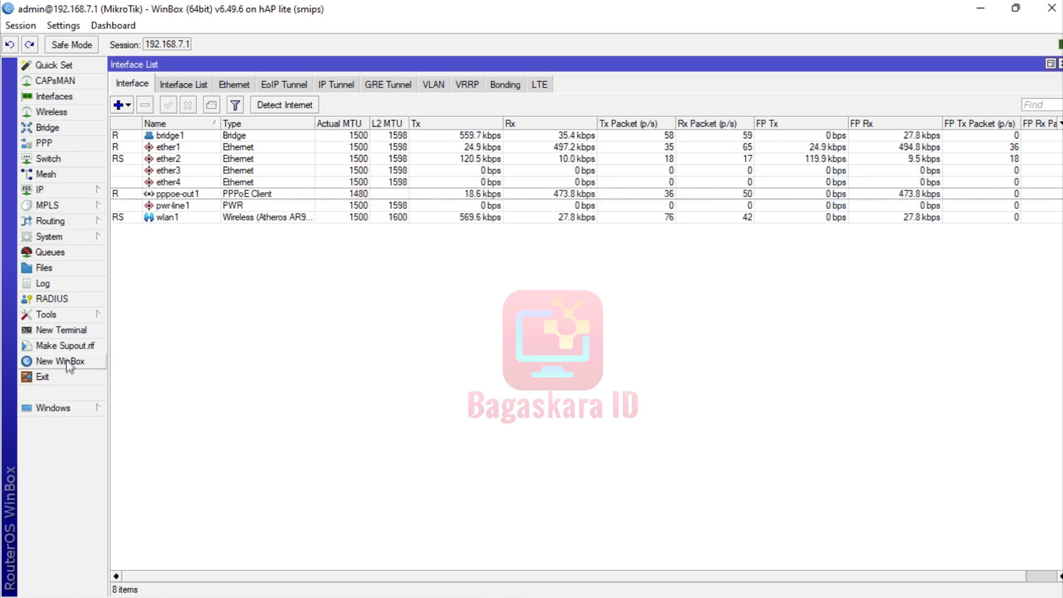
Ping 192.168.20.1 from a new terminal, getting 10 replies at 0ms, then close it.
{"action": "left_click", "coordinate": [54, 331]}
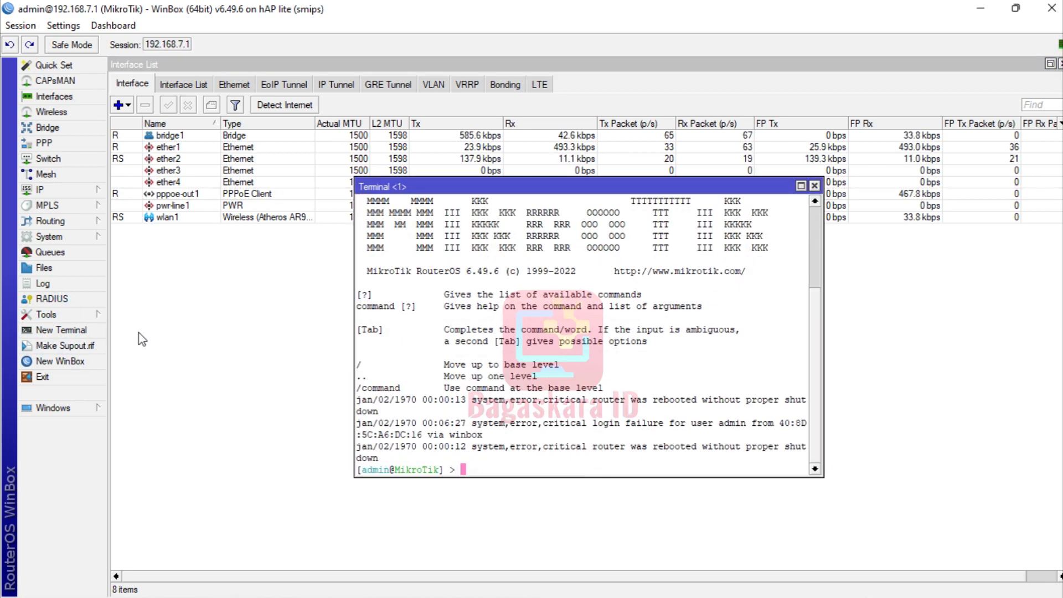
{"action": "type", "text": "ping "}
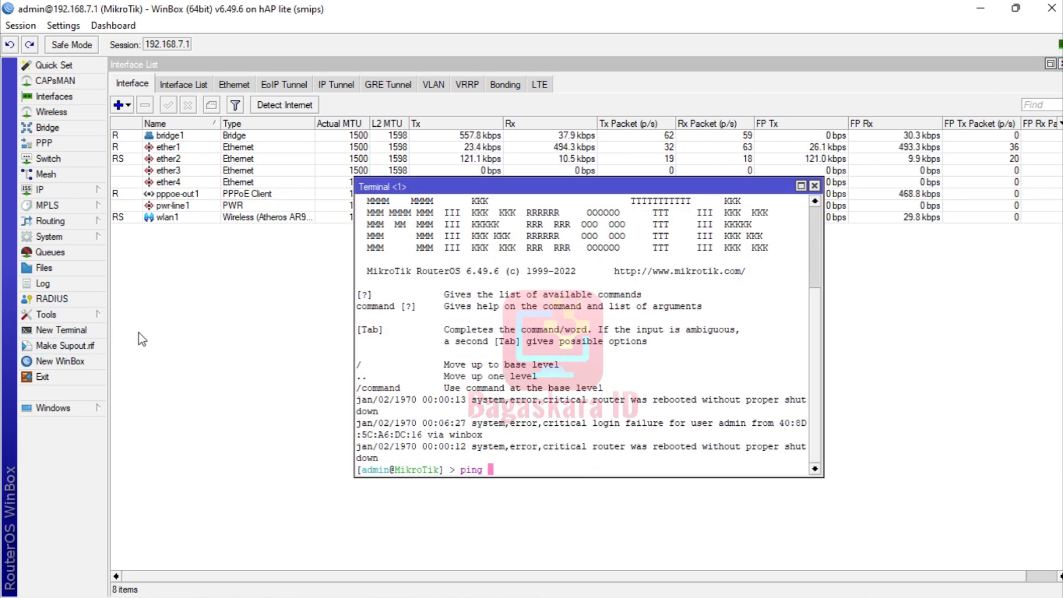
{"action": "type", "text": "192.168.20.1"}
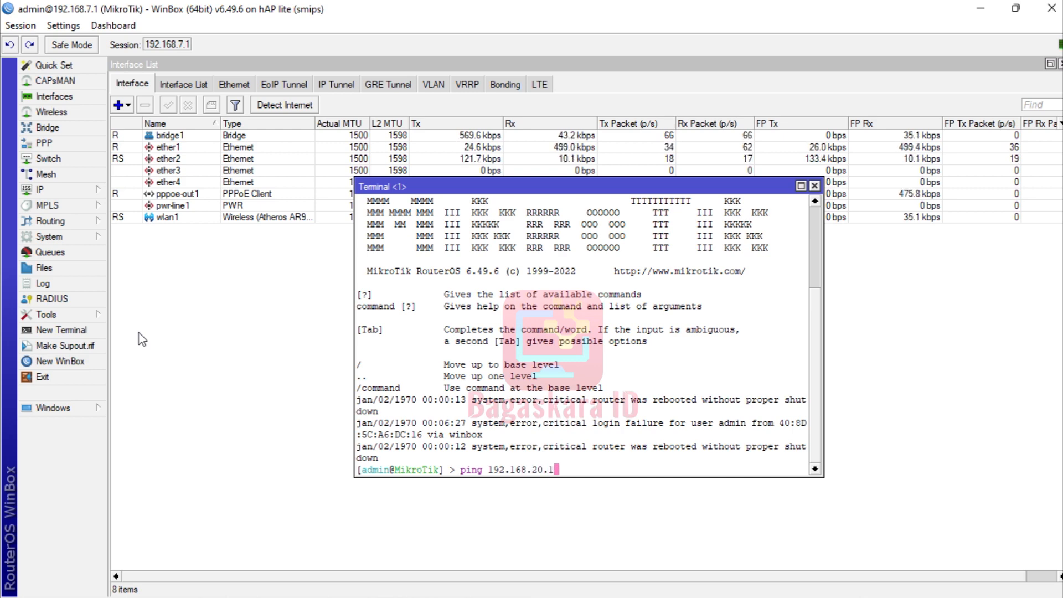
{"action": "key", "text": "Return"}
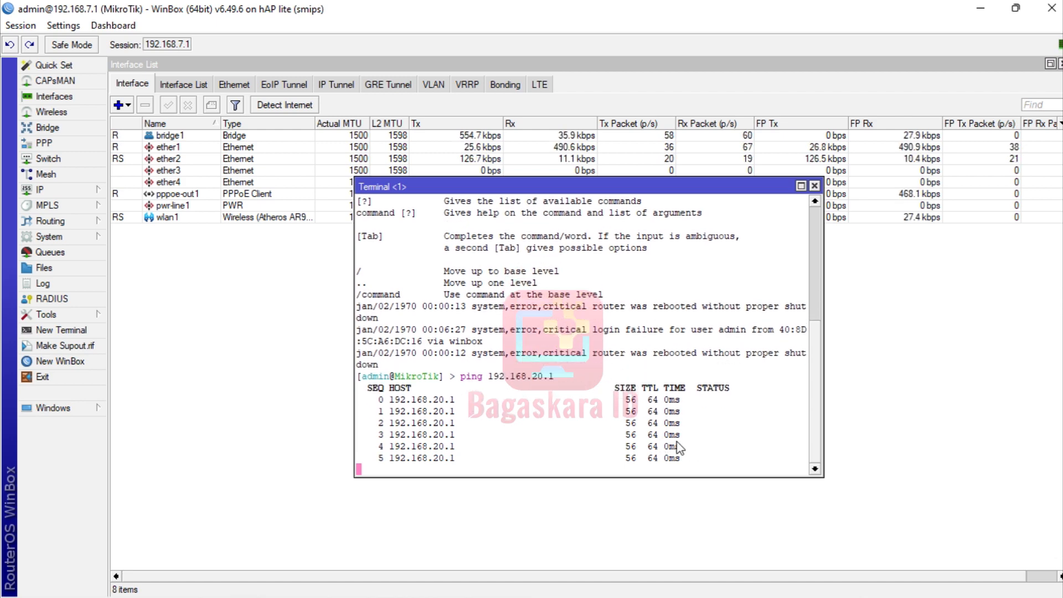
{"action": "left_click", "coordinate": [814, 186]}
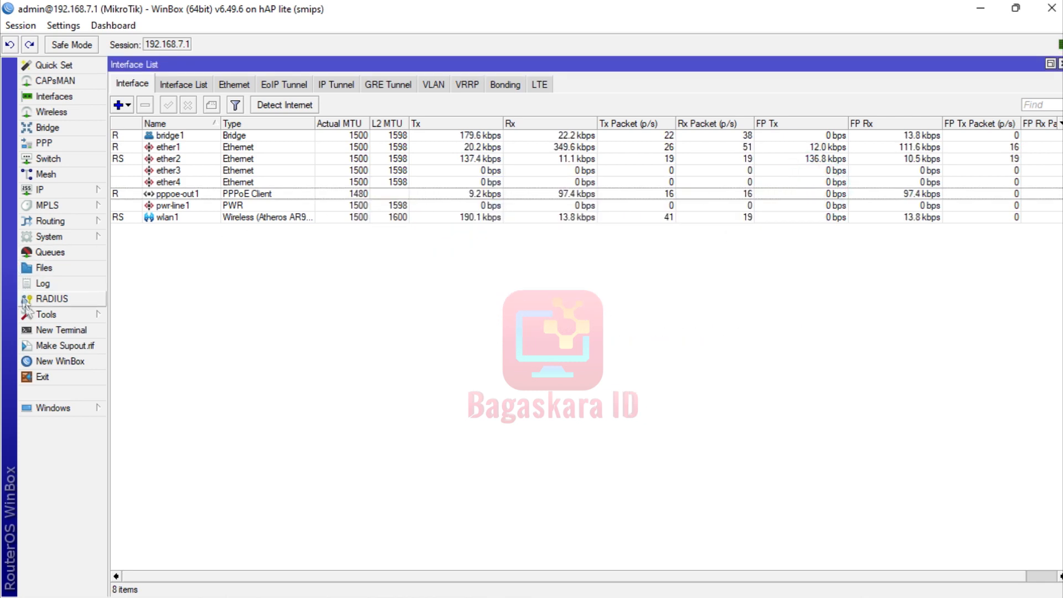
Open a new Bandwidth Test to 192.168.20.1 with the direction kept on receive.
{"action": "left_click", "coordinate": [49, 314]}
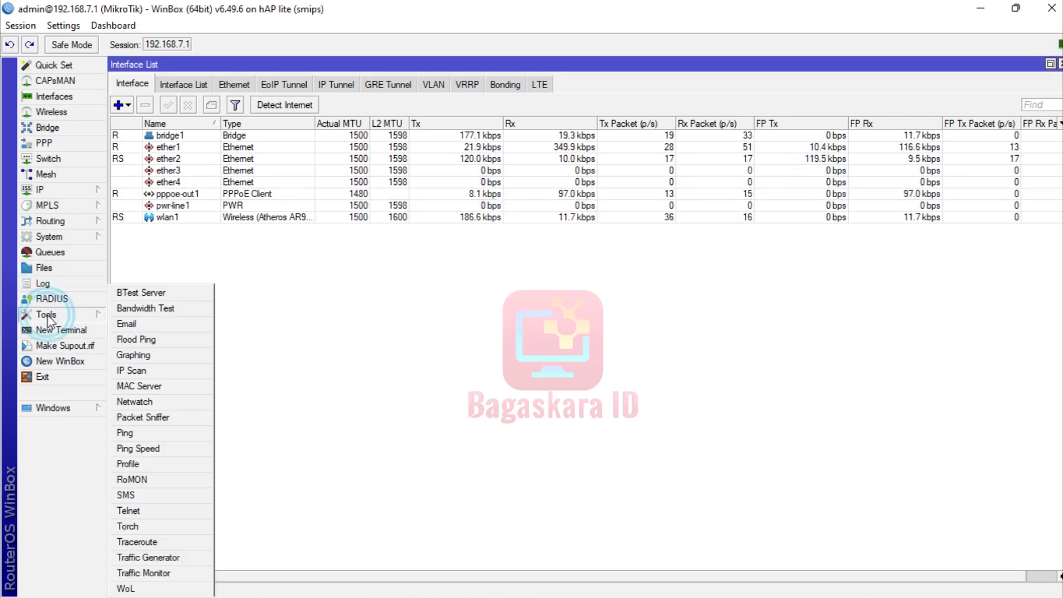
{"action": "left_click", "coordinate": [146, 309]}
{"action": "type", "text": "192.168.20.1"}
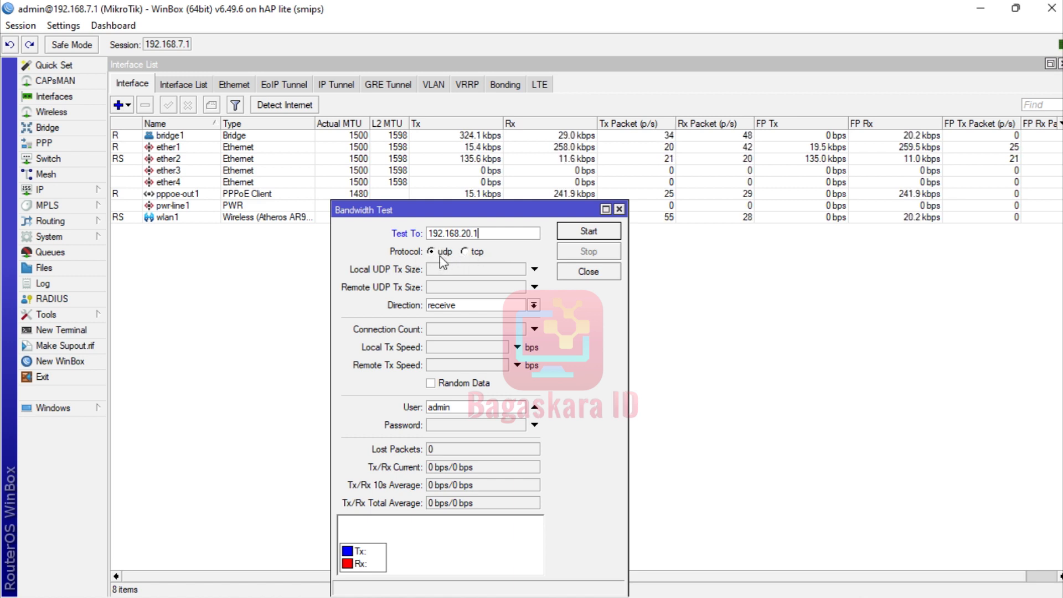
{"action": "left_click", "coordinate": [465, 307]}
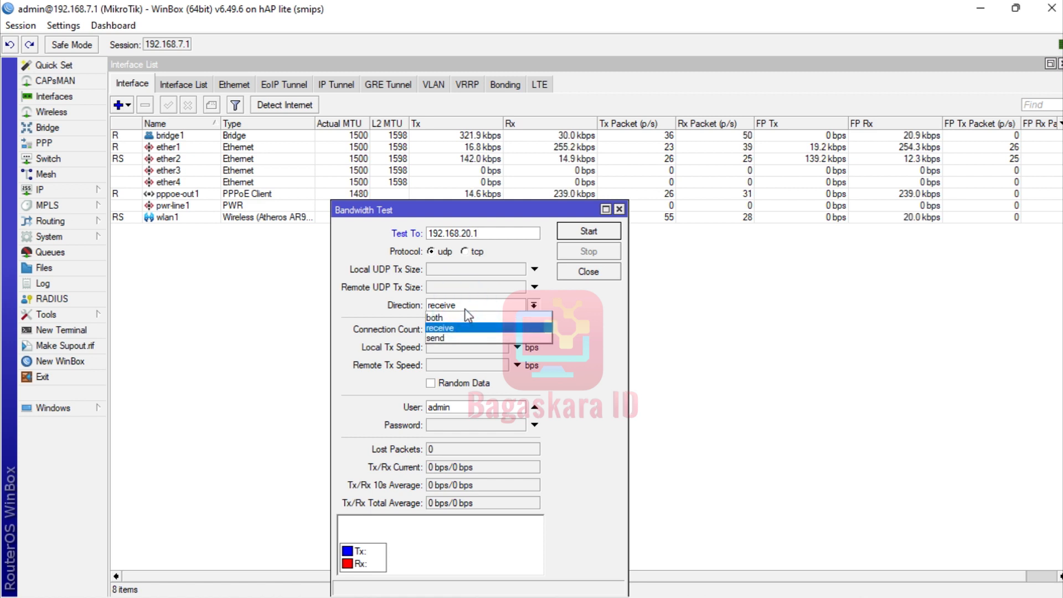
{"action": "left_click", "coordinate": [456, 330]}
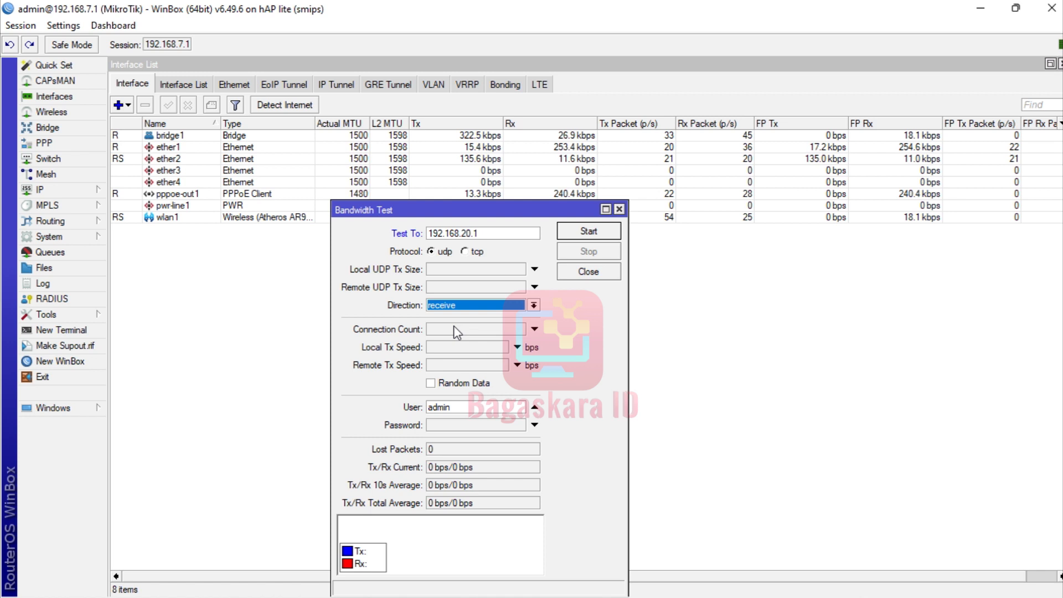
{"action": "left_click", "coordinate": [458, 310]}
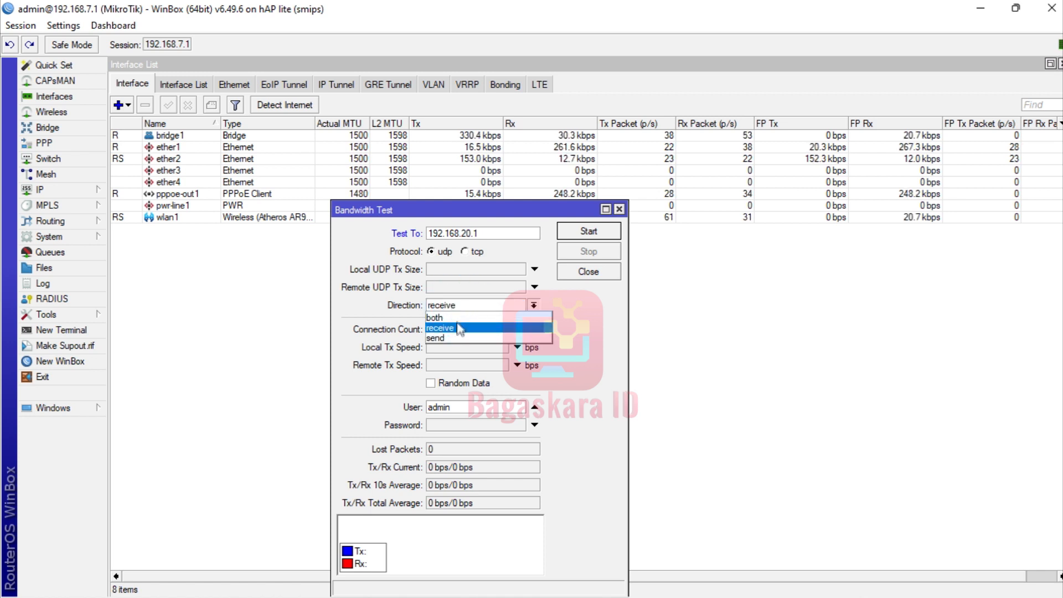
{"action": "left_click", "coordinate": [458, 329]}
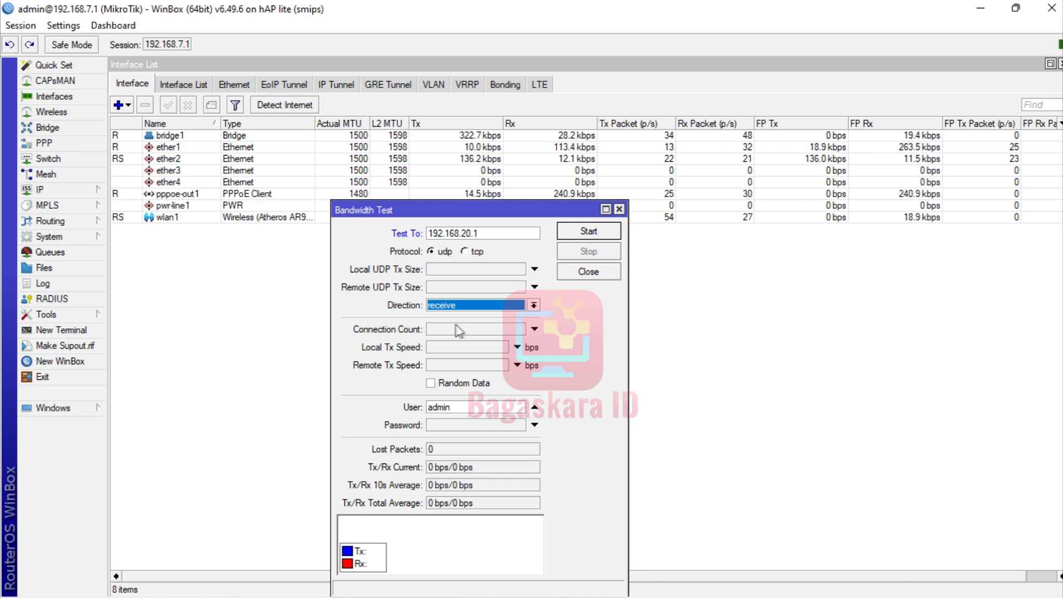
Replace the user name with the test account's name, enter its password, and reposition the window.
{"action": "double_click", "coordinate": [518, 408]}
{"action": "key", "text": "BackSpace"}
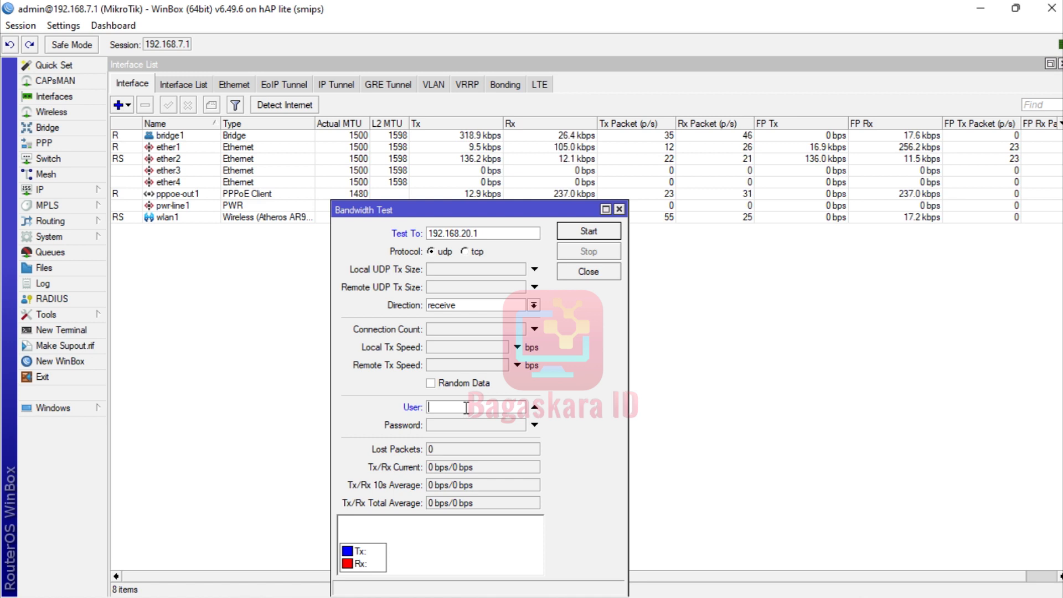
{"action": "type", "text": "bagas"}
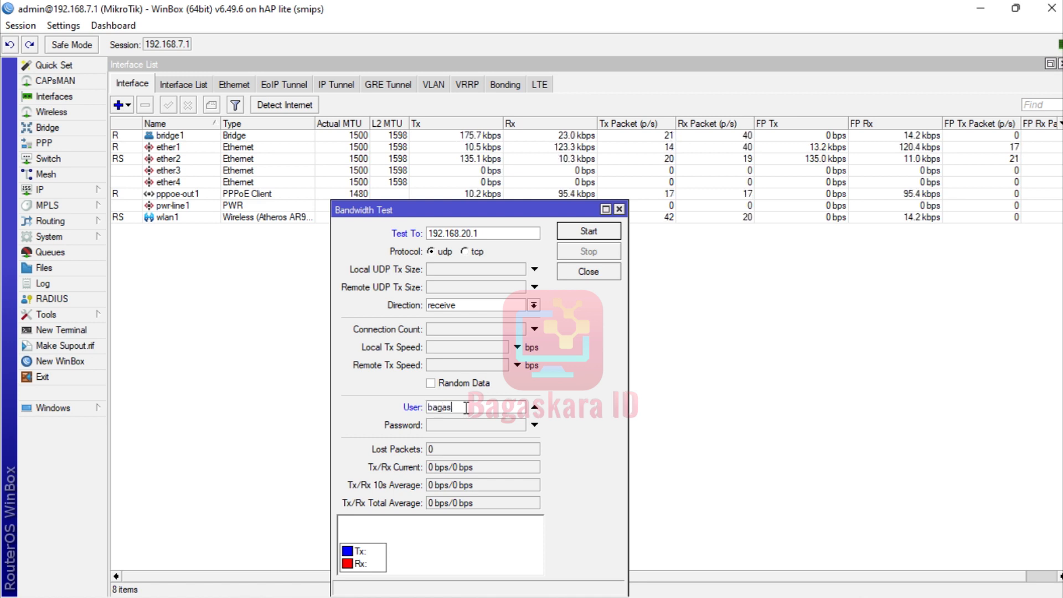
{"action": "key", "text": "Tab"}
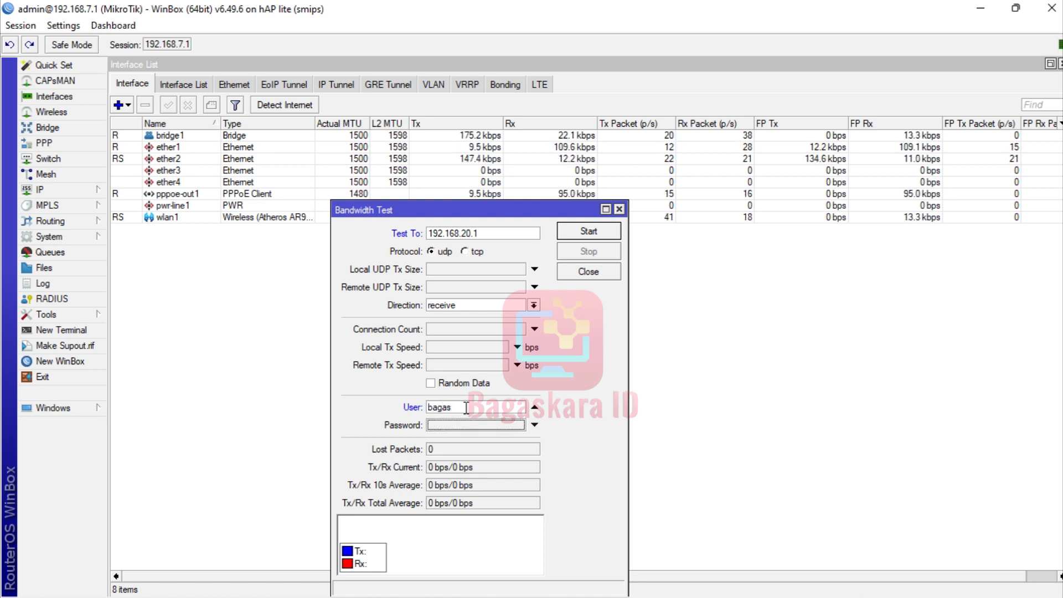
{"action": "type", "text": "b********"}
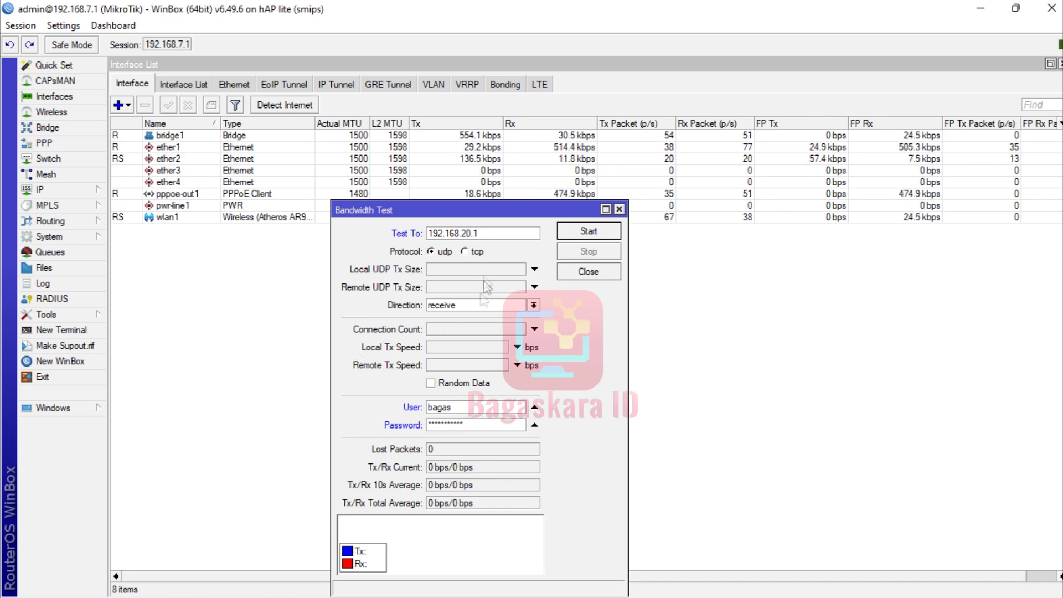
{"action": "left_click_drag", "start_coordinate": [452, 211], "coordinate": [417, 136]}
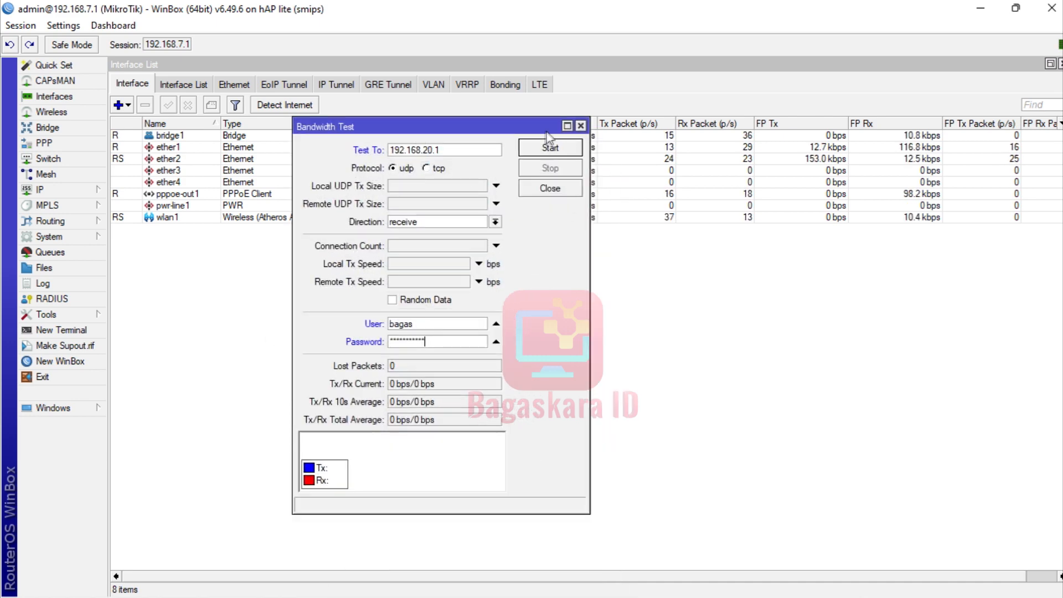
Run the UDP receive test, stopping at 96.3 Mbps average Rx with 836 lost packets.
{"action": "left_click", "coordinate": [541, 146]}
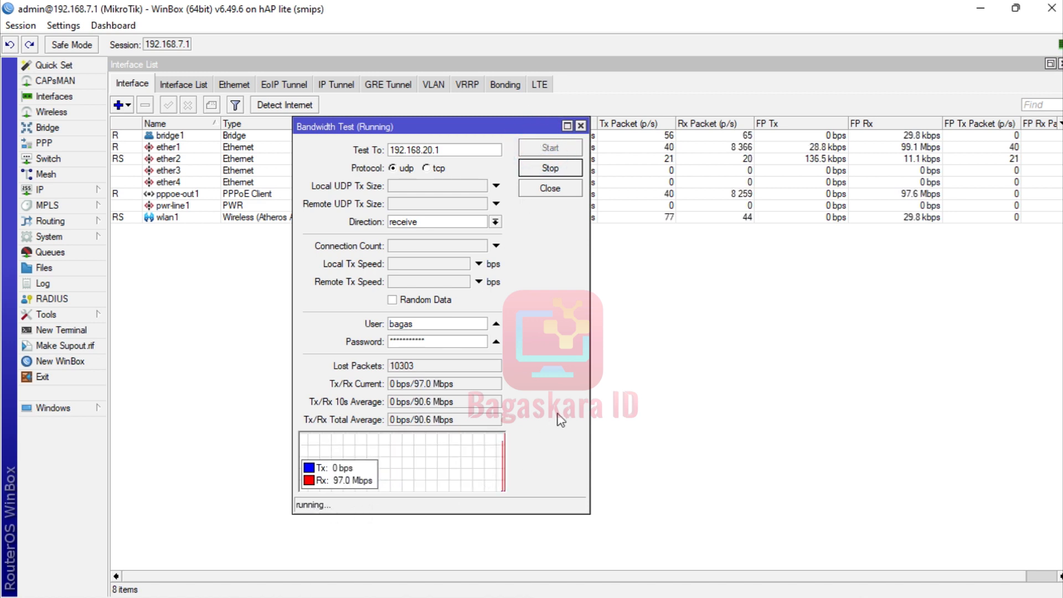
{"action": "left_click_drag", "start_coordinate": [589, 391], "coordinate": [908, 443]}
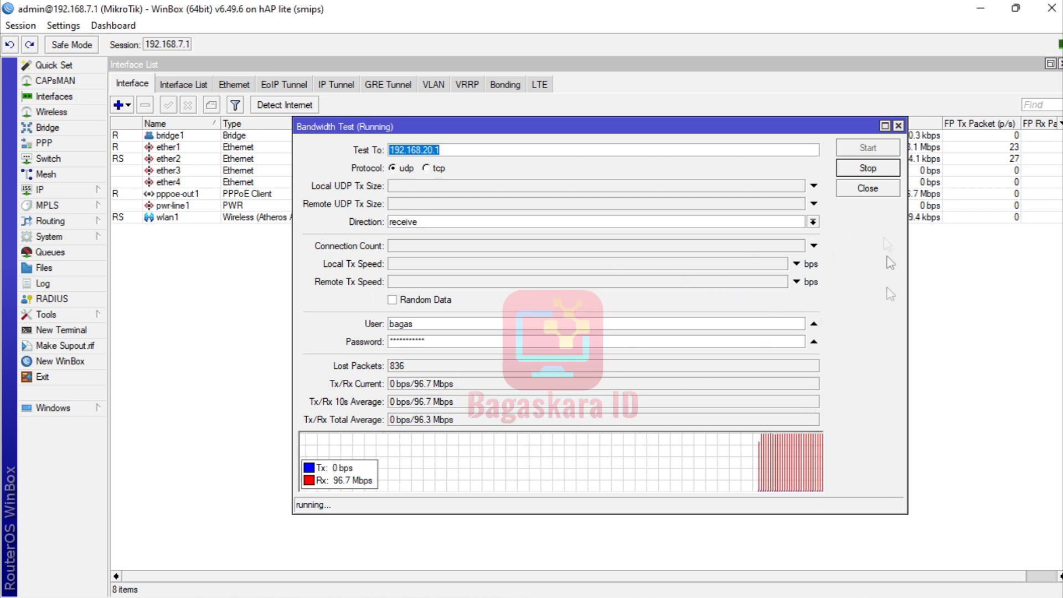
{"action": "left_click", "coordinate": [875, 173]}
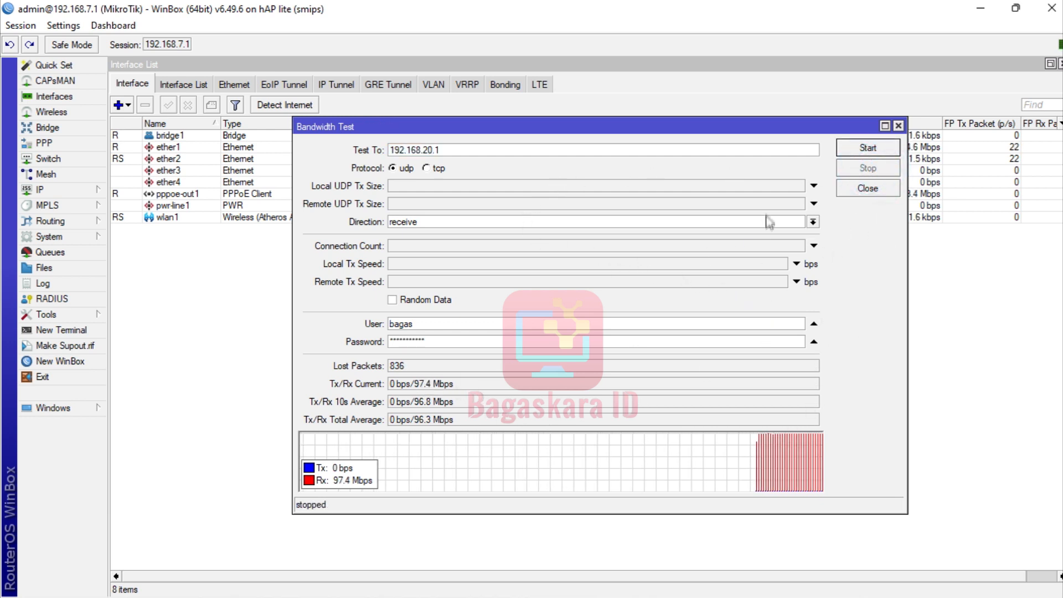
Switch the direction to send and run the UDP test, stopping at 96.4 Mbps Tx with zero loss.
{"action": "left_click", "coordinate": [813, 222]}
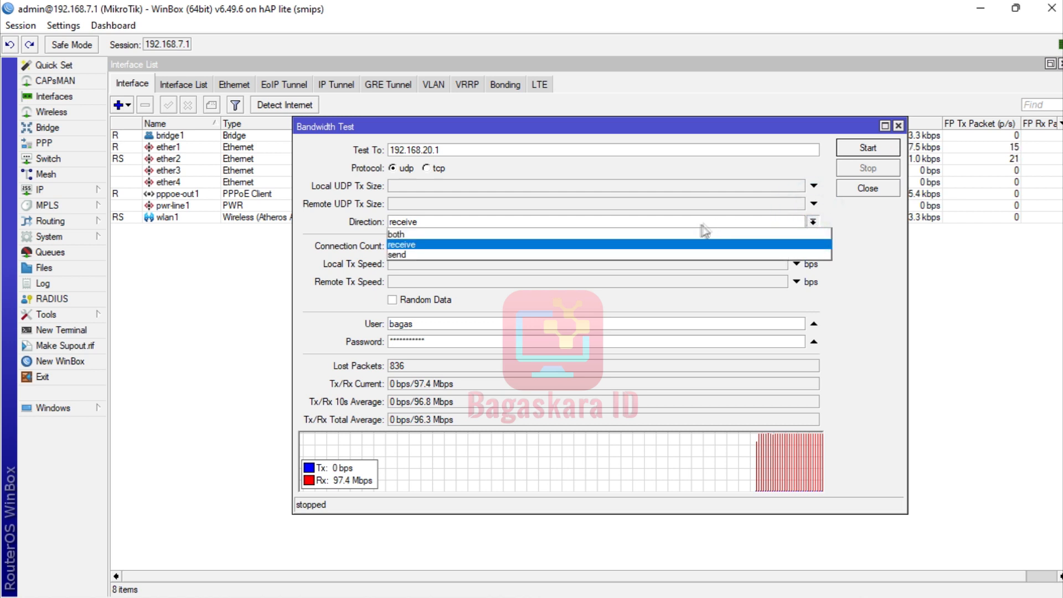
{"action": "left_click", "coordinate": [665, 255]}
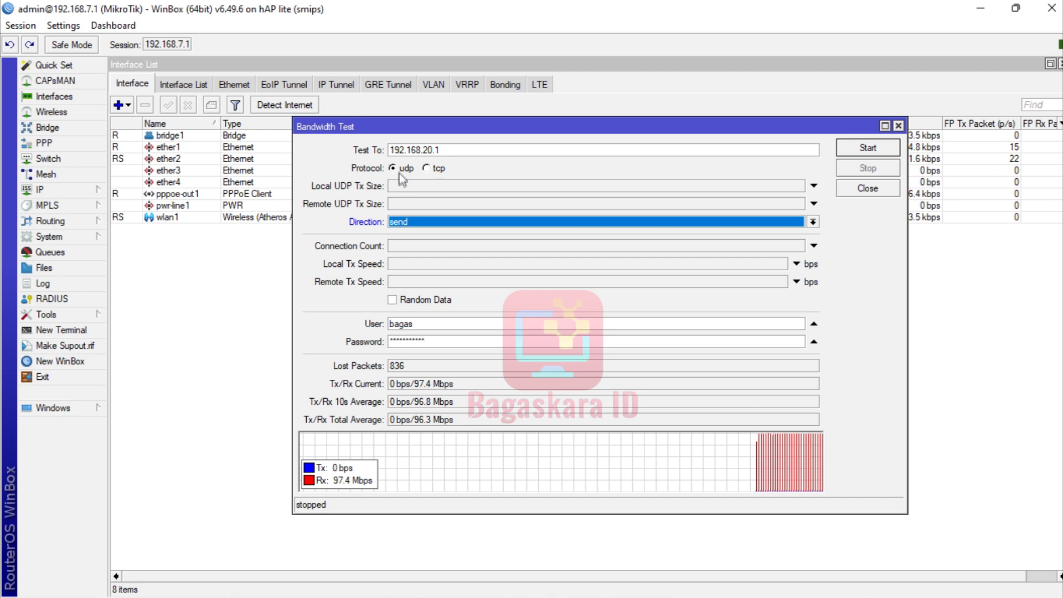
{"action": "left_click", "coordinate": [878, 151]}
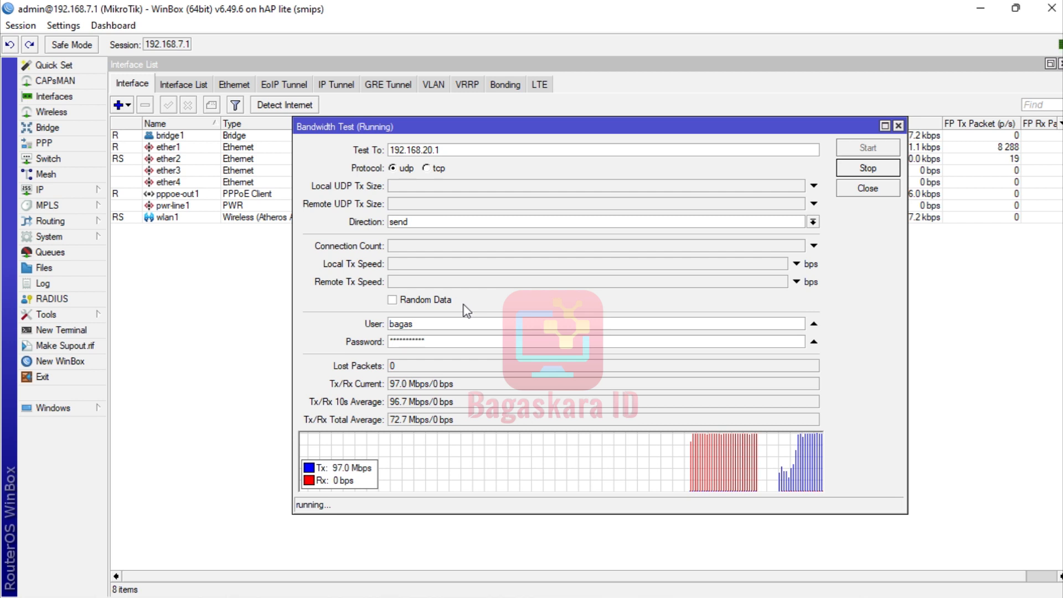
{"action": "left_click", "coordinate": [870, 173]}
Start a tcp bandwidth test with direction set to both.
{"action": "left_click", "coordinate": [428, 169]}
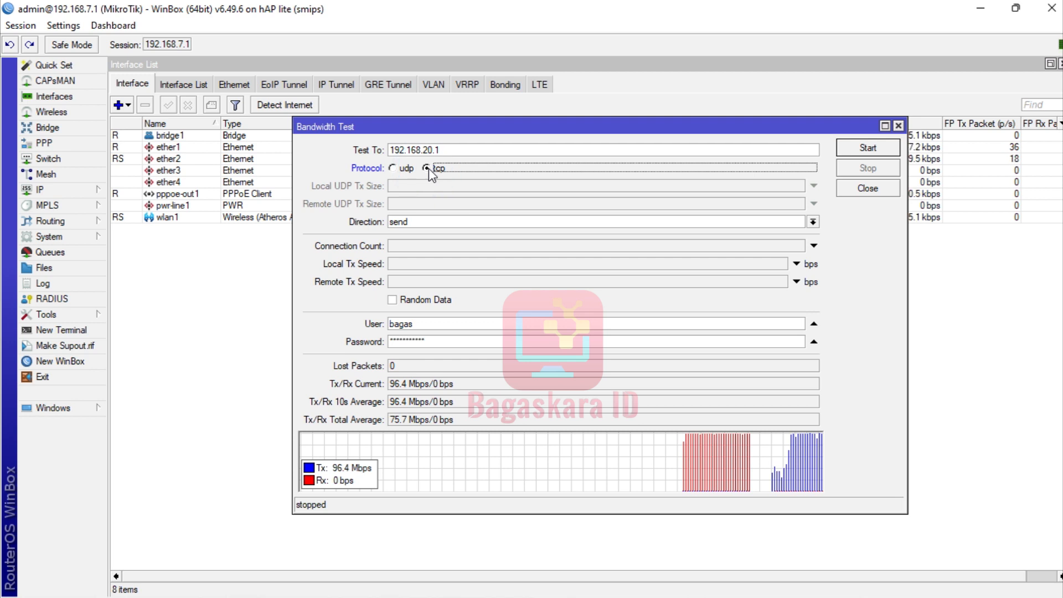
{"action": "left_click", "coordinate": [632, 222]}
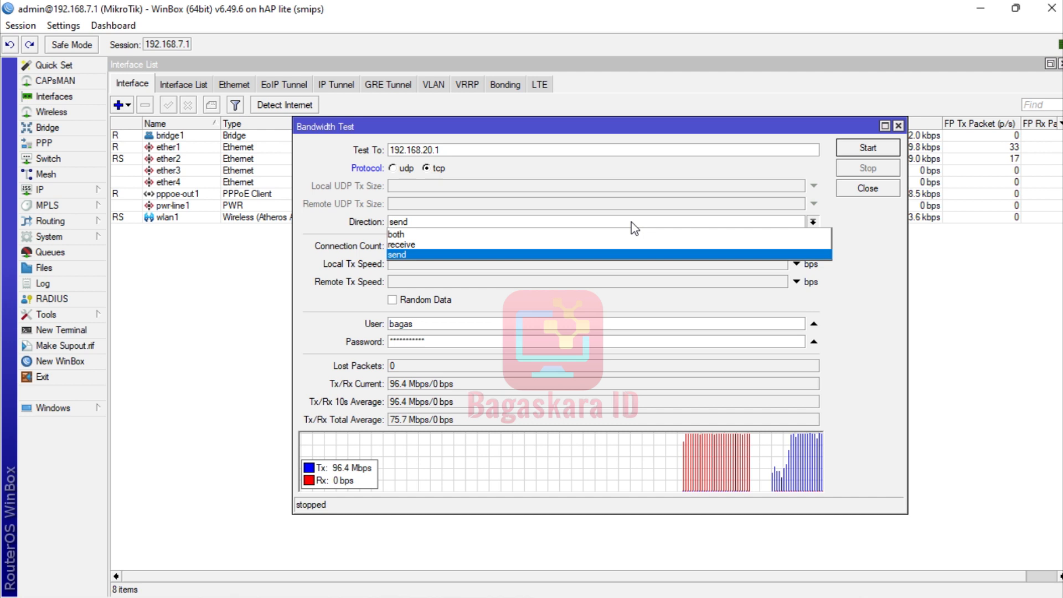
{"action": "left_click", "coordinate": [626, 235]}
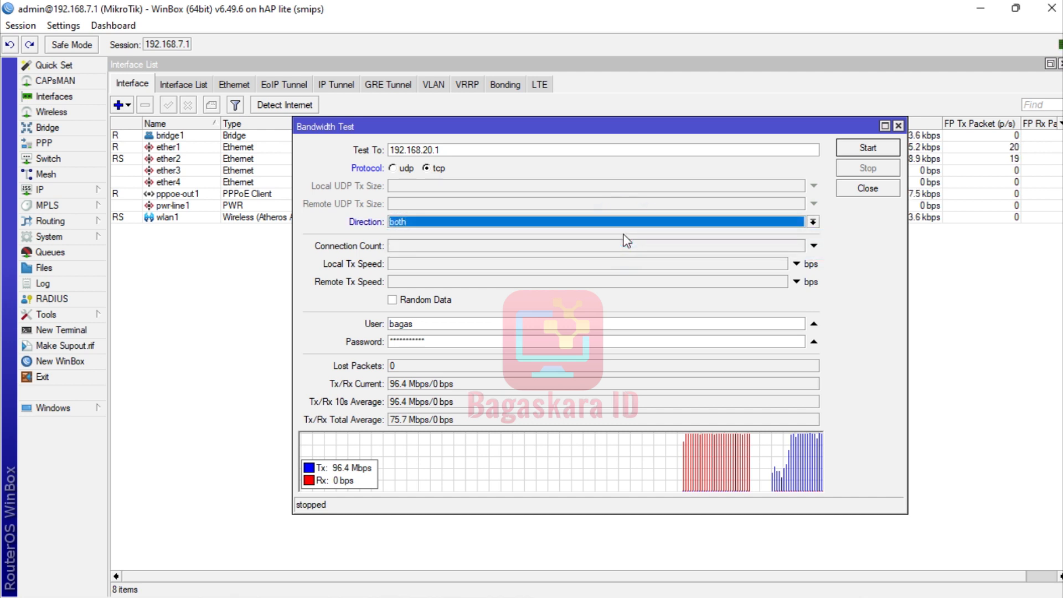
{"action": "left_click", "coordinate": [869, 150]}
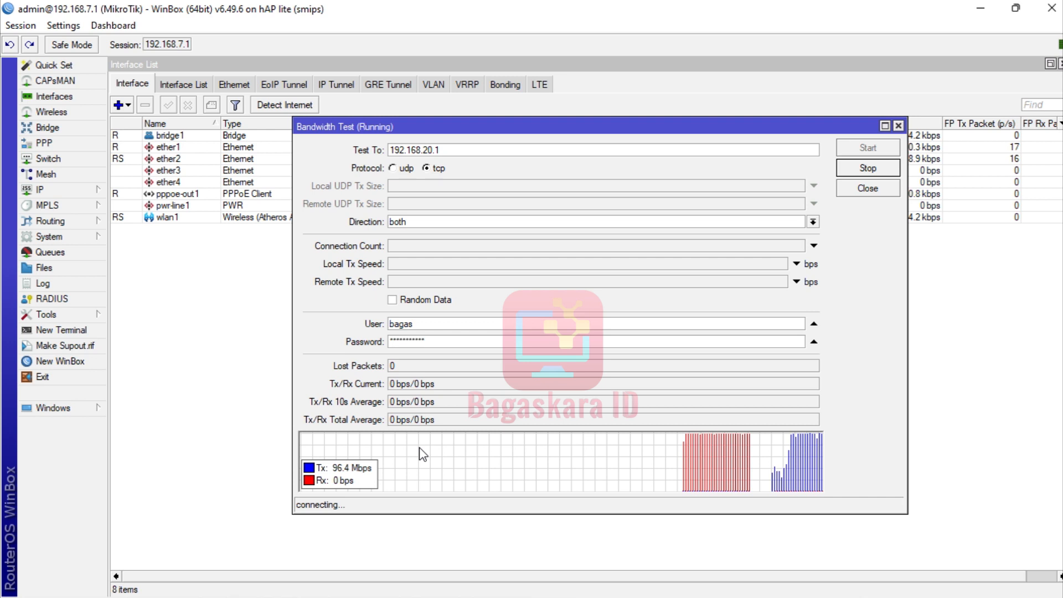
Check the Wi-Fi networks in Windows quick settings, then return to the Interface List.
{"action": "mouse_move", "coordinate": [898, 597]}
{"action": "mouse_move", "coordinate": [490, 597]}
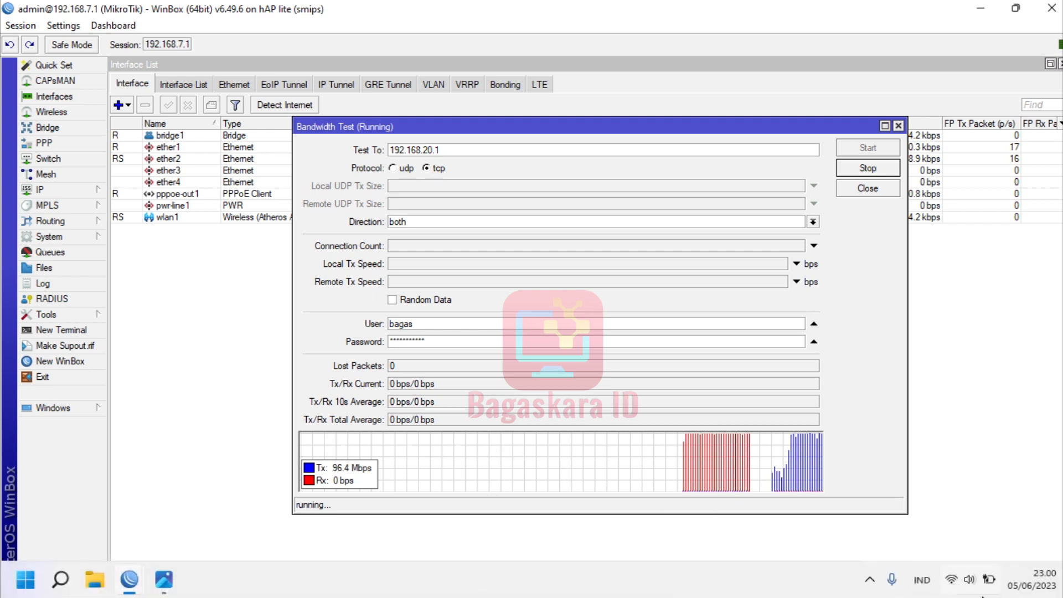
{"action": "left_click", "coordinate": [957, 583]}
{"action": "left_click", "coordinate": [853, 319]}
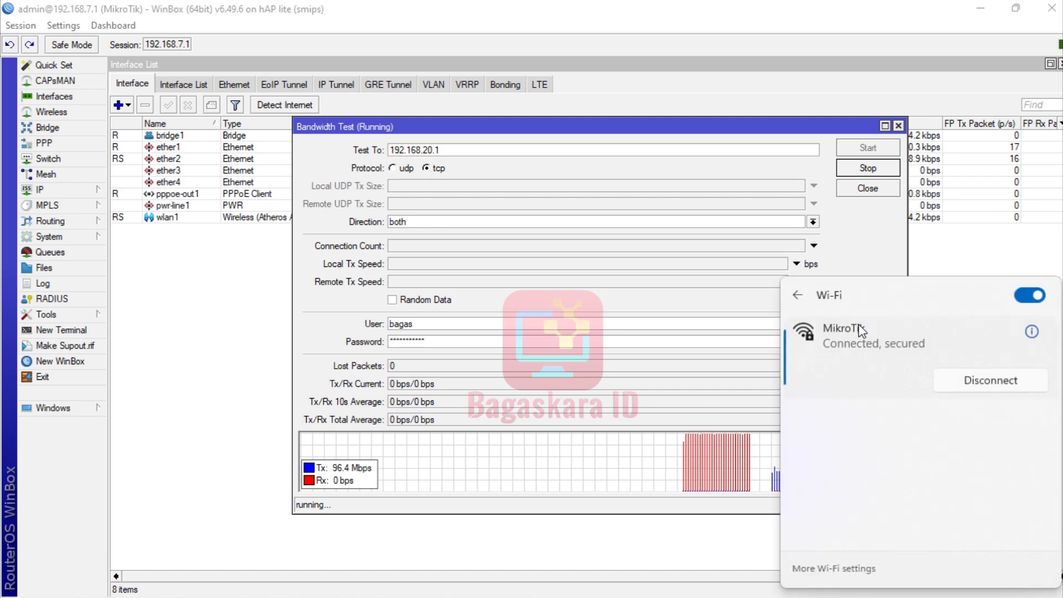
{"action": "left_click", "coordinate": [672, 530]}
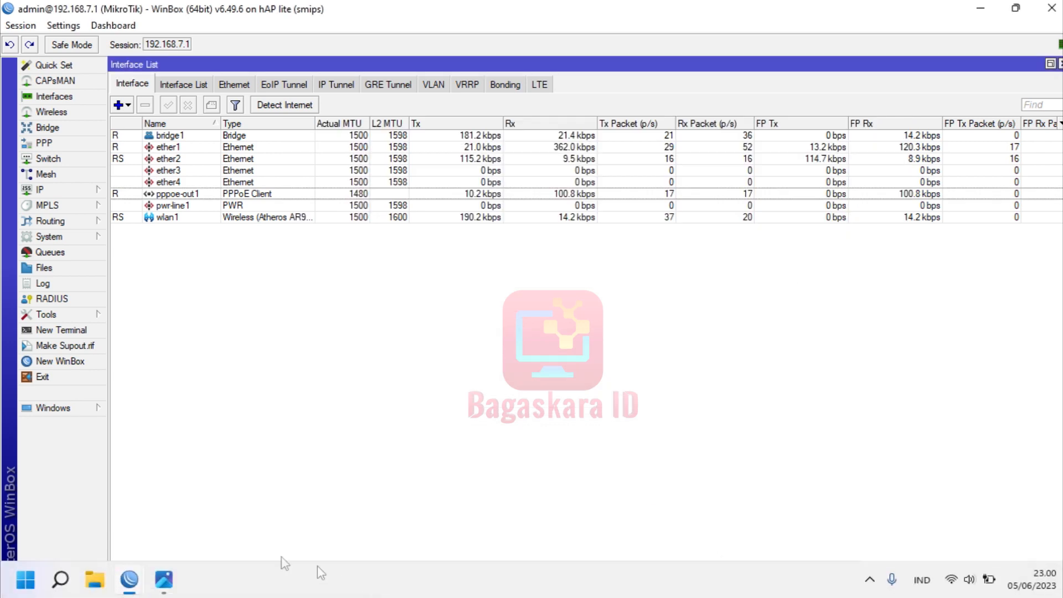
Restart the bandwidth test as TCP receive, now showing 54.5 Mbps Rx and 77.6 Mbps average.
{"action": "left_click", "coordinate": [49, 314]}
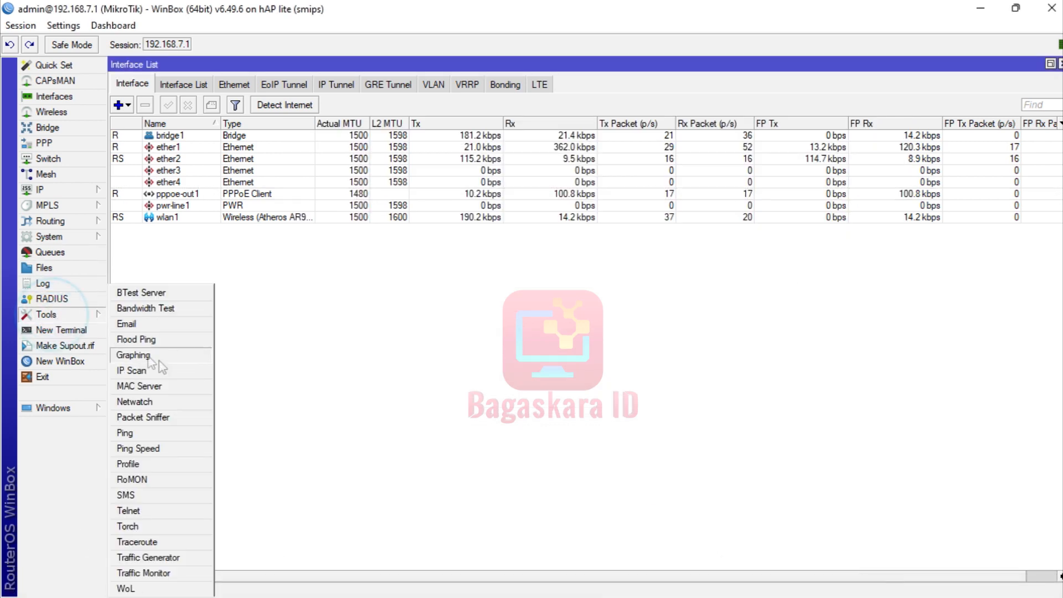
{"action": "left_click", "coordinate": [176, 313]}
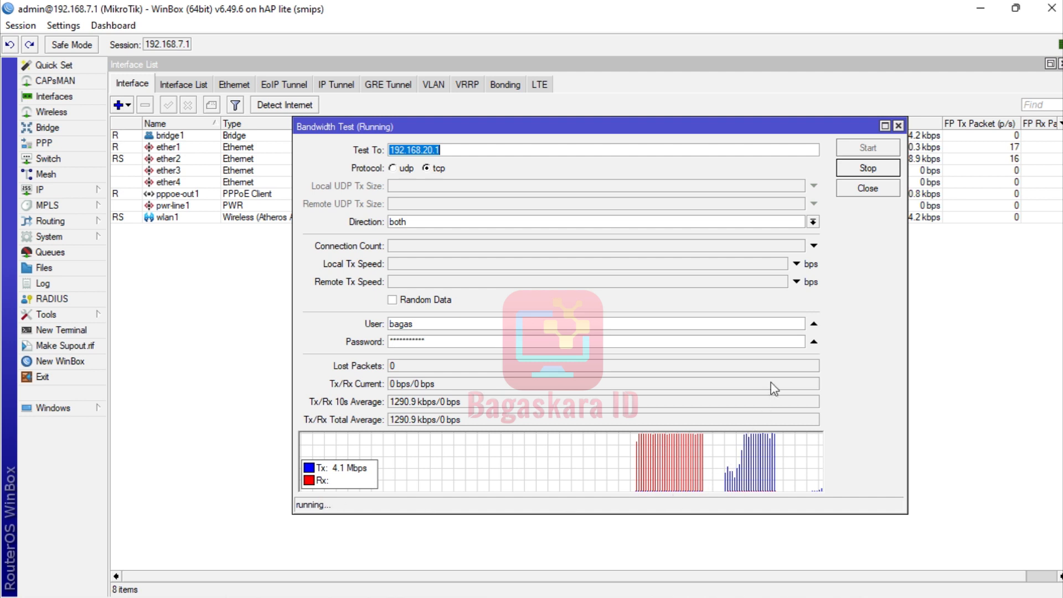
{"action": "left_click", "coordinate": [871, 169]}
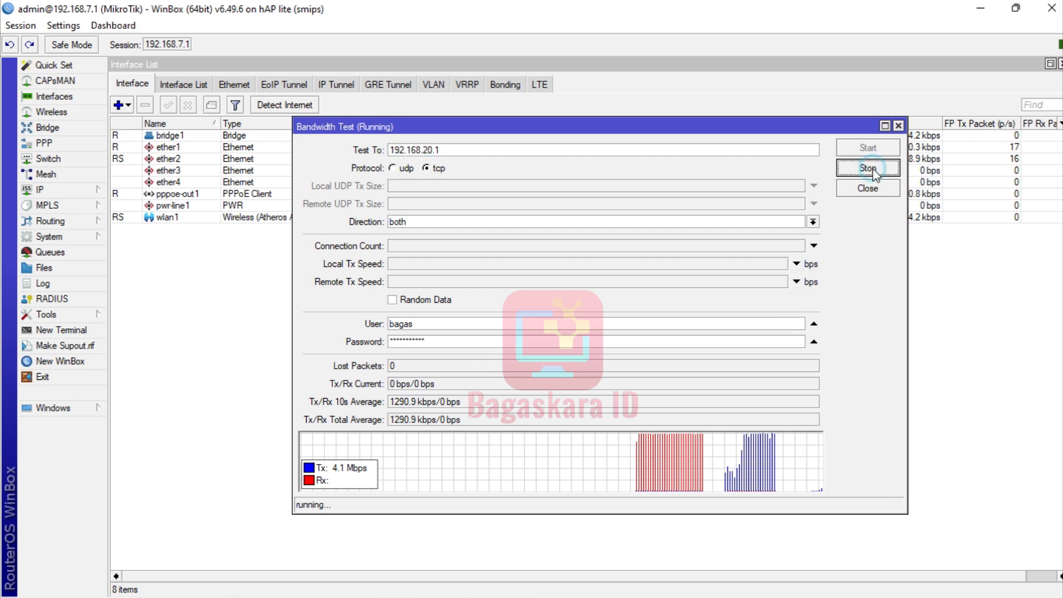
{"action": "left_click", "coordinate": [813, 223]}
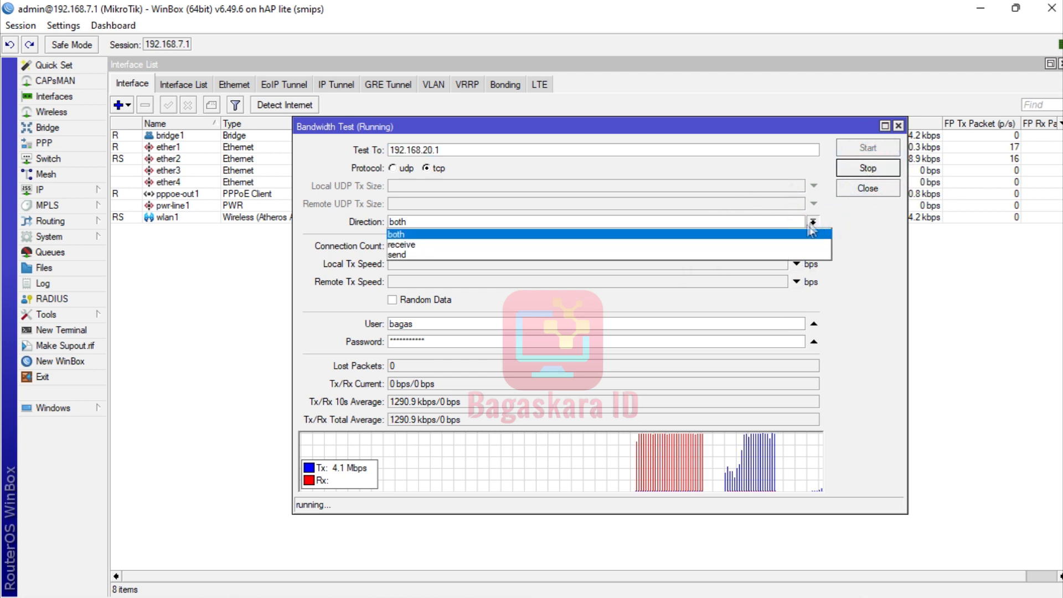
{"action": "left_click", "coordinate": [778, 240]}
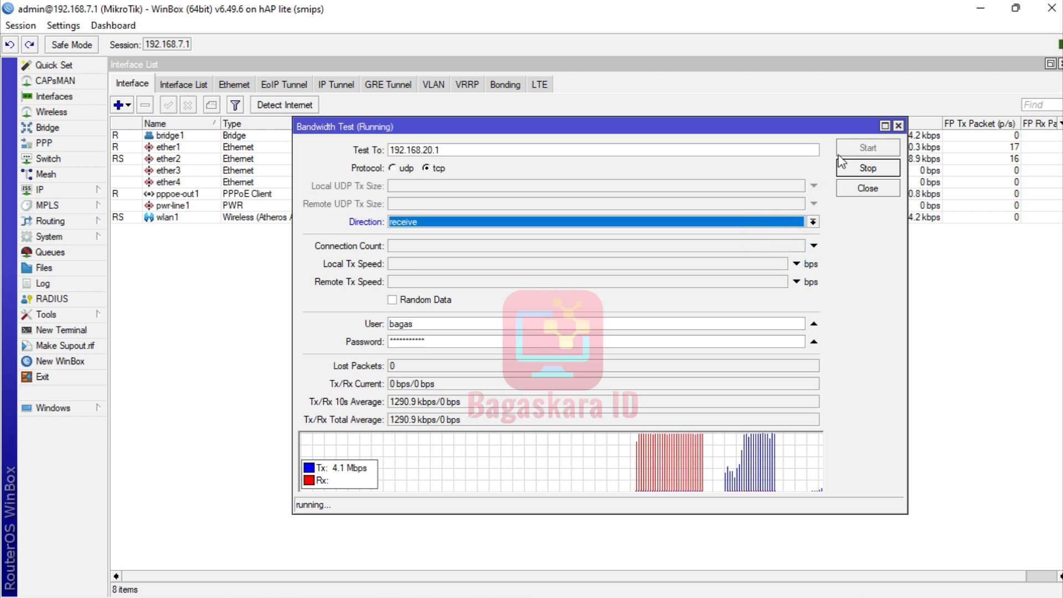
{"action": "left_click", "coordinate": [868, 169]}
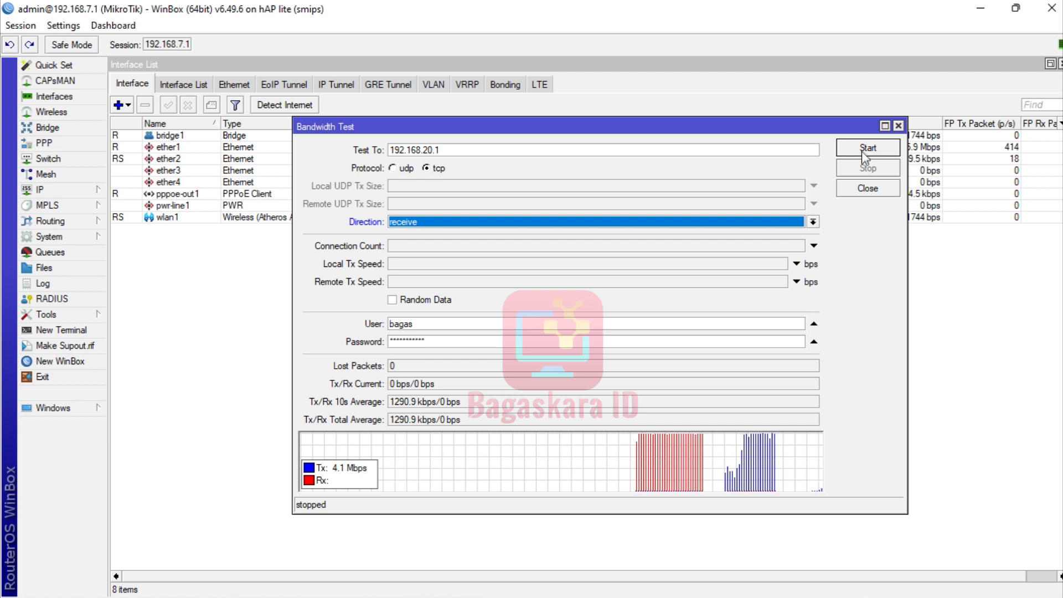
{"action": "left_click", "coordinate": [862, 146]}
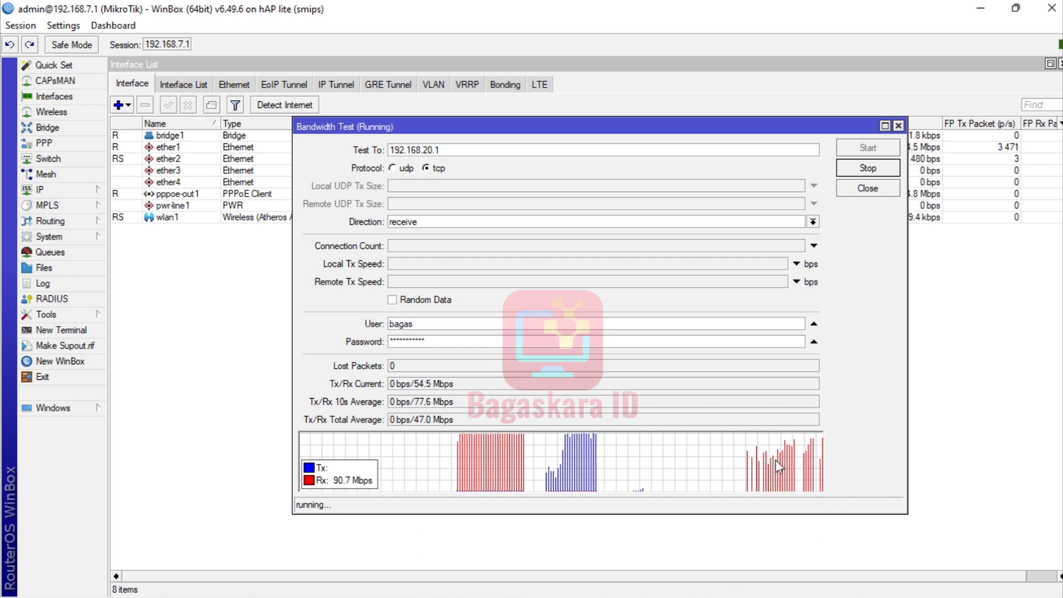
Press Stop on the test and shift its window to reveal ether1 receiving 63.5 Mbps.
{"action": "left_click", "coordinate": [868, 168]}
{"action": "left_click_drag", "start_coordinate": [809, 126], "coordinate": [801, 199]}
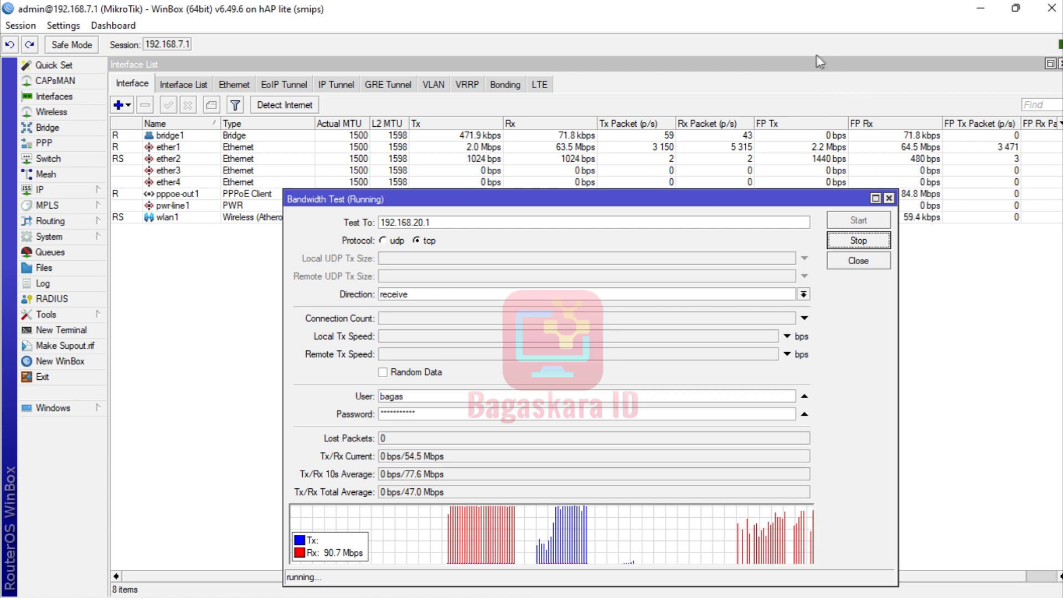
Add a CPU load readout to the toolbar, showing 2%, and move the test window back up.
{"action": "right_click", "coordinate": [738, 51]}
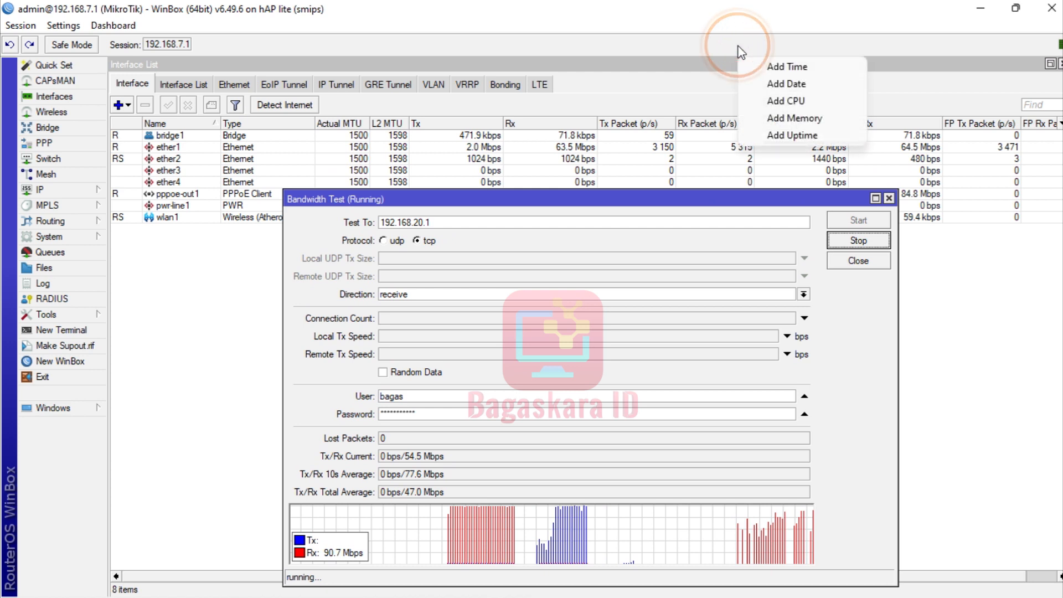
{"action": "left_click", "coordinate": [778, 101]}
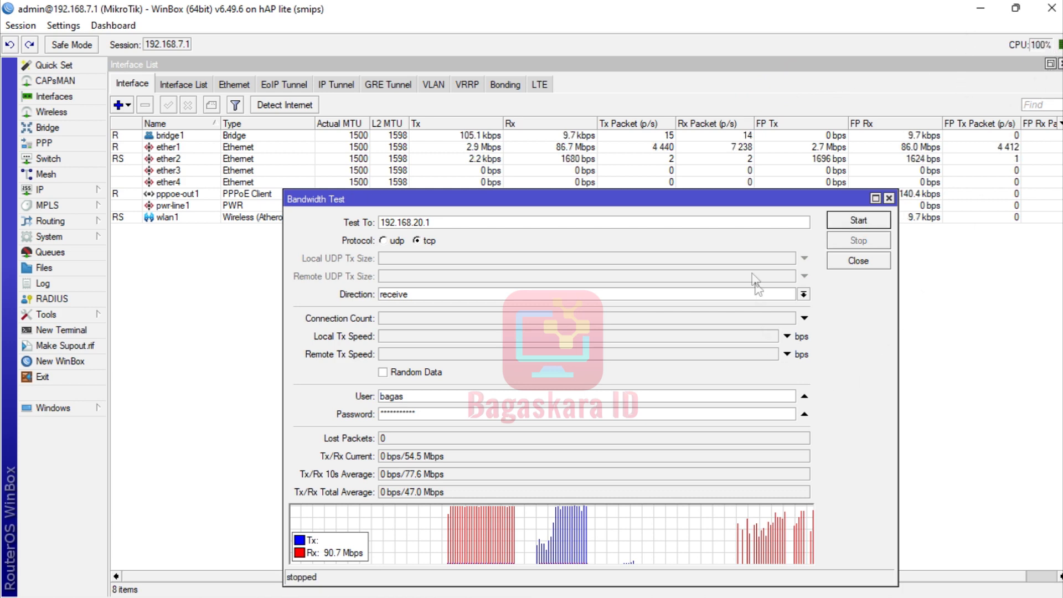
{"action": "left_click_drag", "start_coordinate": [733, 201], "coordinate": [697, 127]}
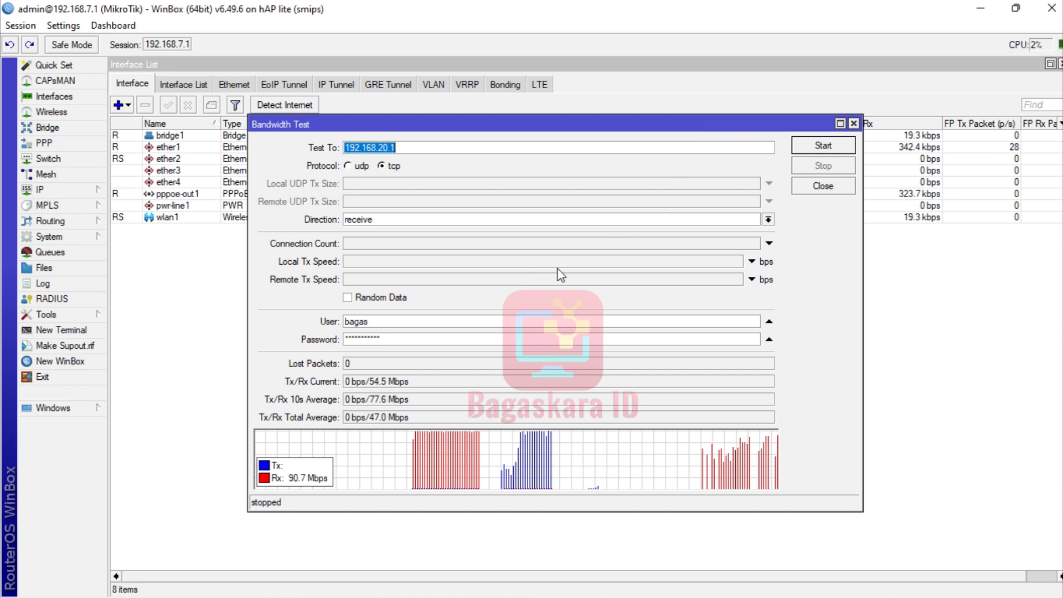
Run a TCP send test, stopping it at 28.9 Mbps average Tx with CPU at 100%.
{"action": "left_click", "coordinate": [769, 220]}
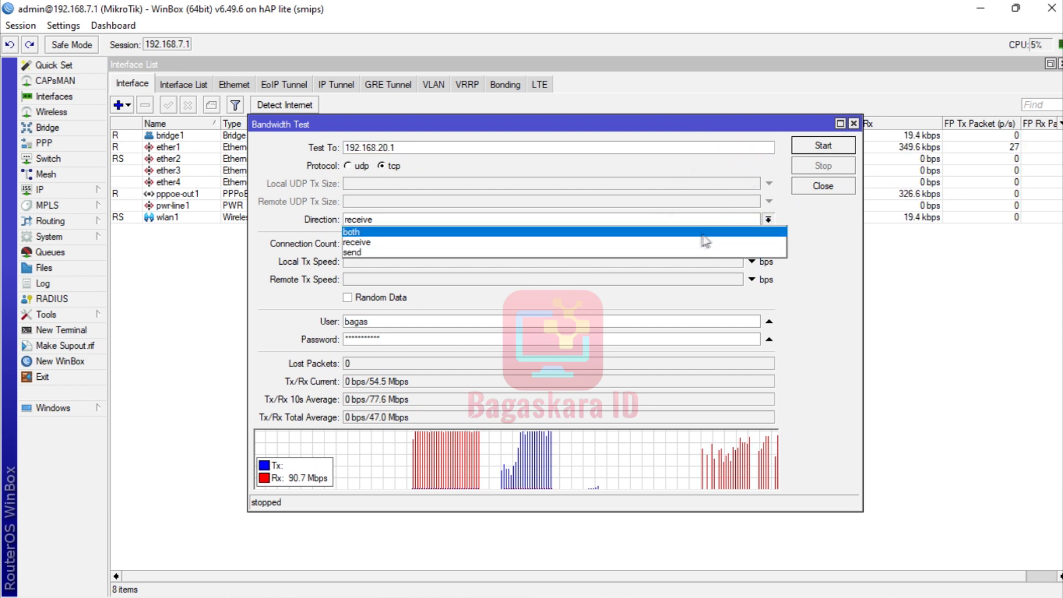
{"action": "left_click", "coordinate": [685, 253]}
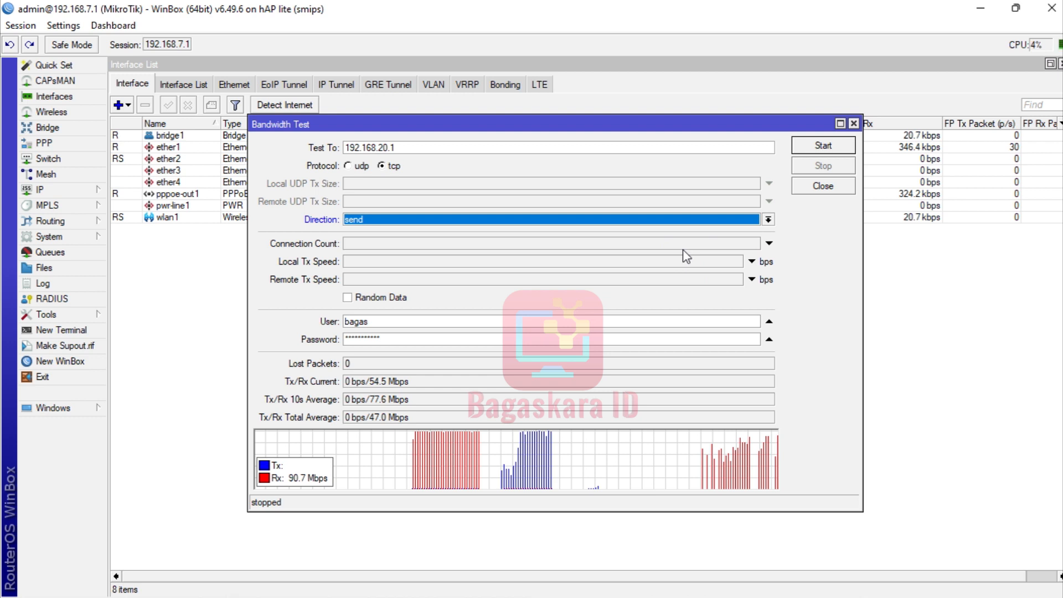
{"action": "left_click", "coordinate": [824, 146]}
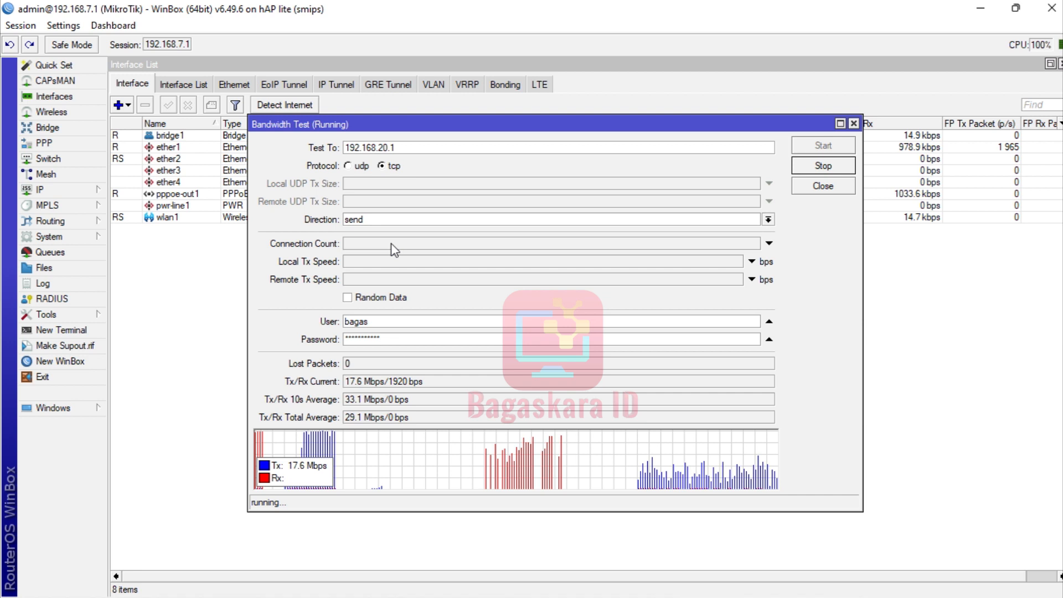
{"action": "mouse_move", "coordinate": [1012, 588]}
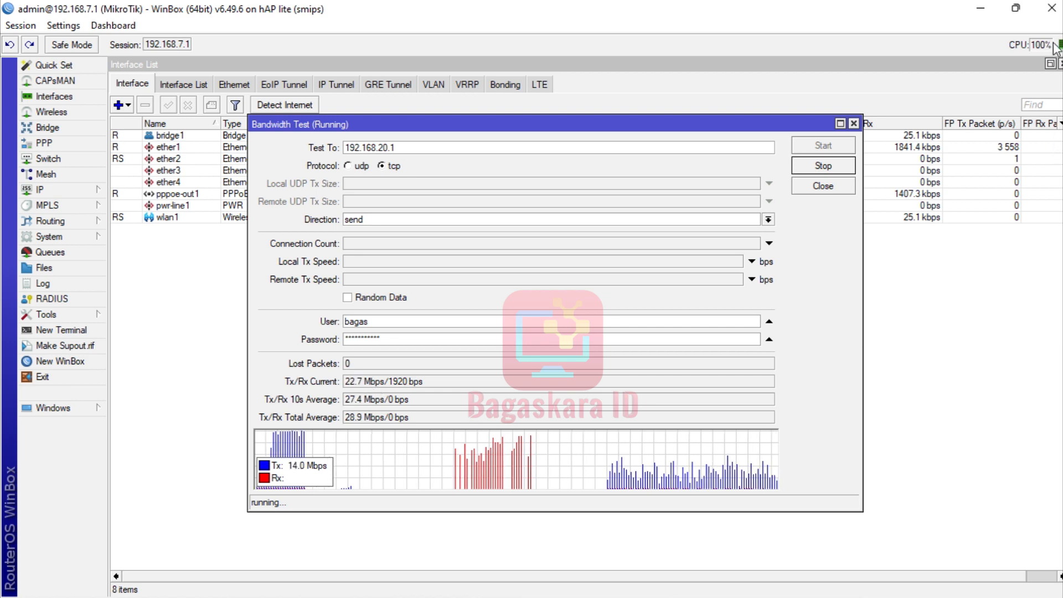
{"action": "left_click", "coordinate": [824, 166]}
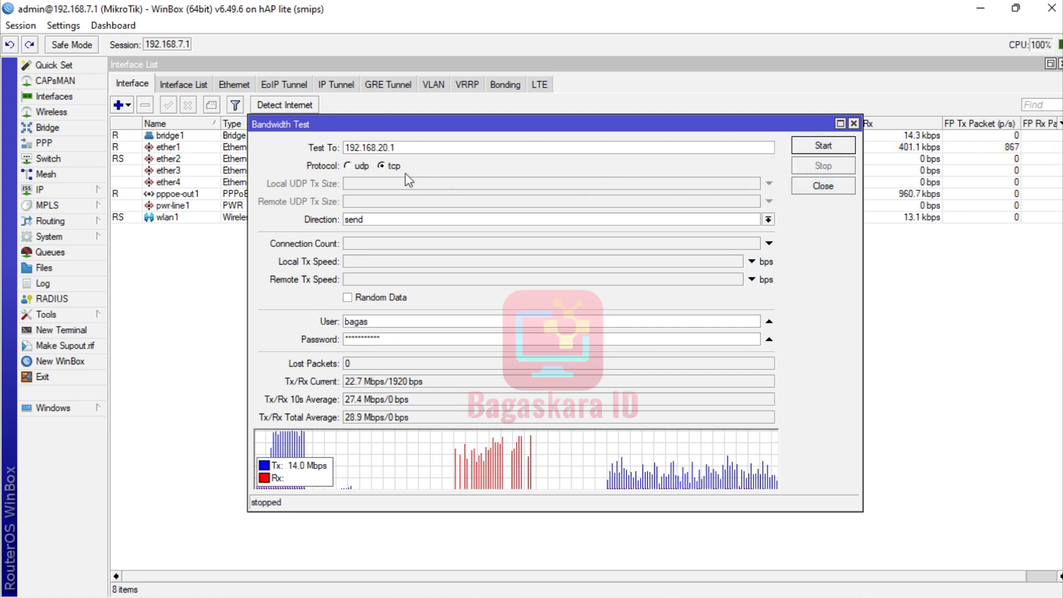
Run a UDP receive test to 192.168.20.1 (about 92.8 Mbps, 962 lost packets), stop it, and close the window.
{"action": "left_click", "coordinate": [348, 166]}
{"action": "left_click", "coordinate": [408, 220]}
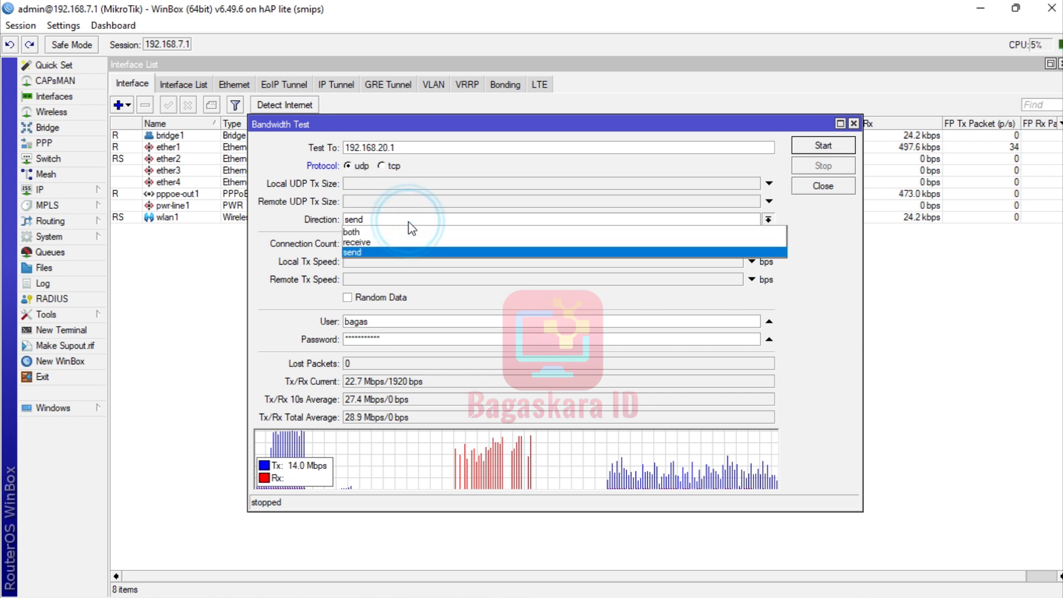
{"action": "left_click", "coordinate": [400, 242]}
{"action": "left_click", "coordinate": [812, 148]}
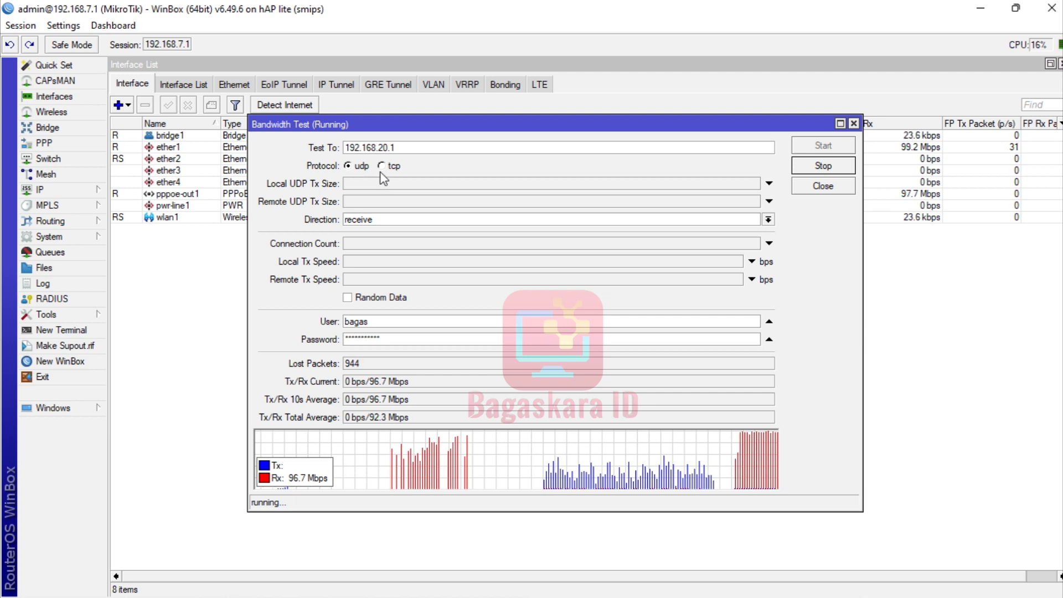
{"action": "left_click", "coordinate": [812, 168]}
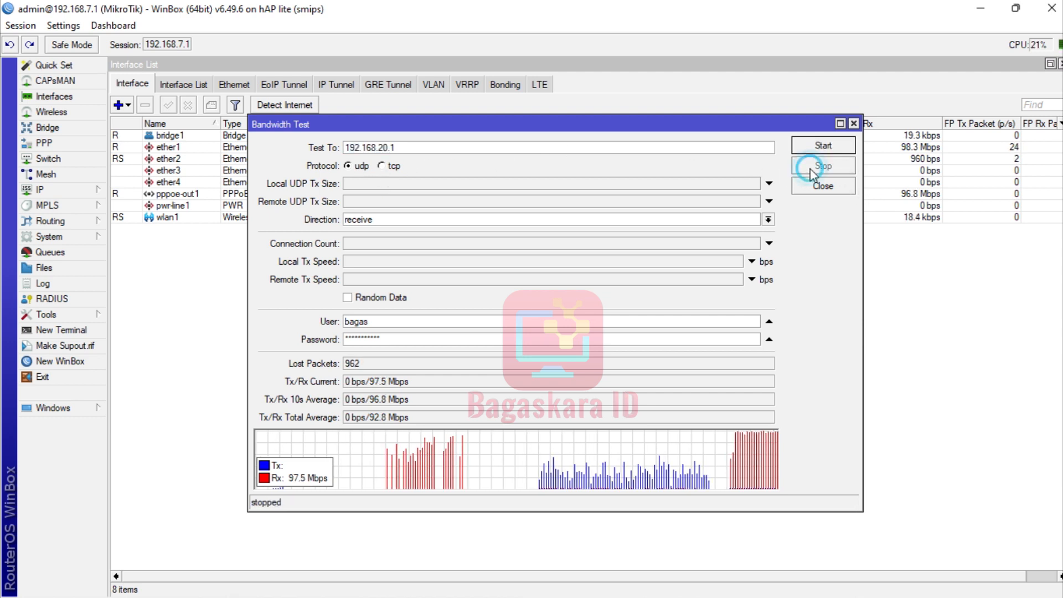
{"action": "left_click", "coordinate": [855, 124]}
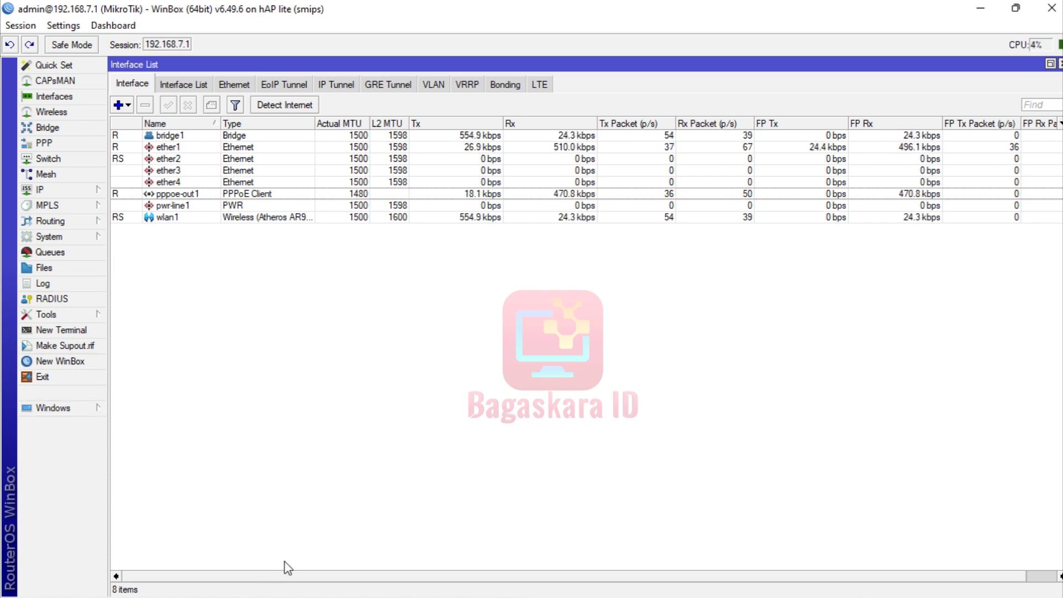
Expand the Tools entry in WinBox's left-hand menu.
{"action": "left_click", "coordinate": [36, 314]}
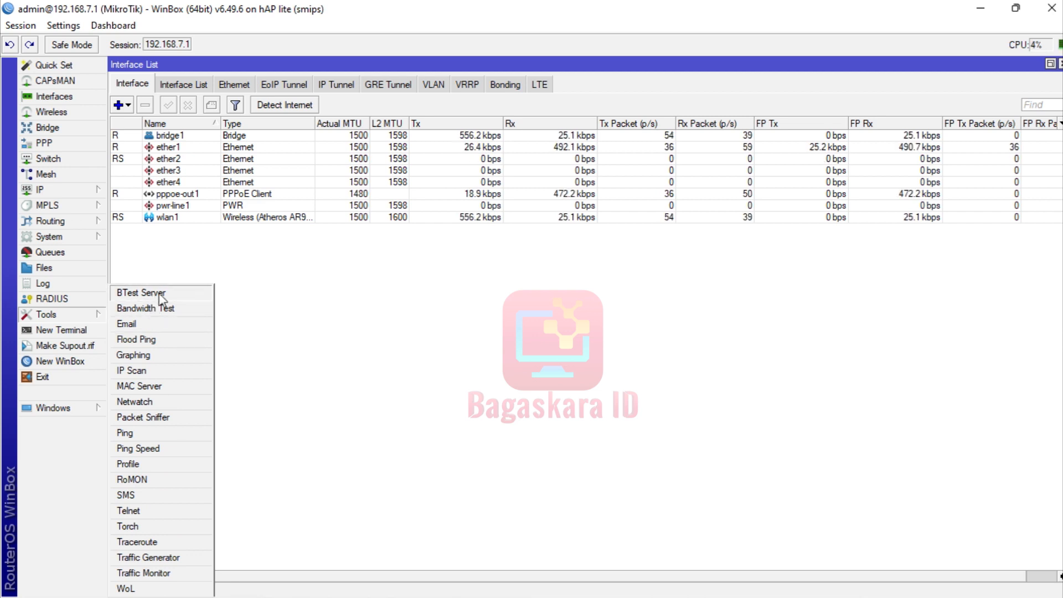
Inspect the BTest Server settings (enabled, authenticate, UDP port 2000, 100 sessions), close them, and minimize WinBox.
{"action": "left_click", "coordinate": [158, 293]}
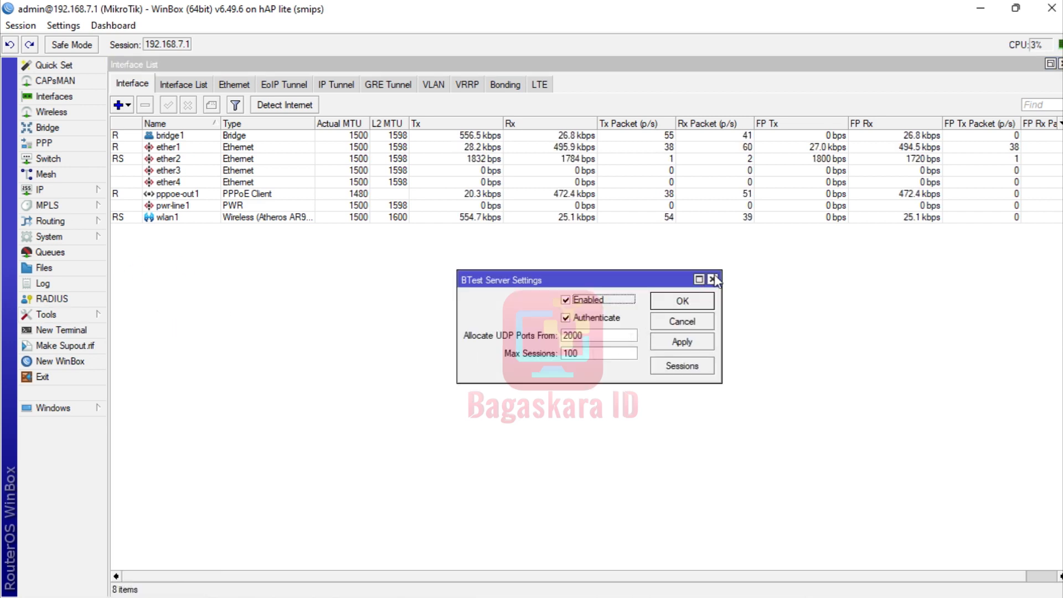
{"action": "left_click", "coordinate": [712, 280]}
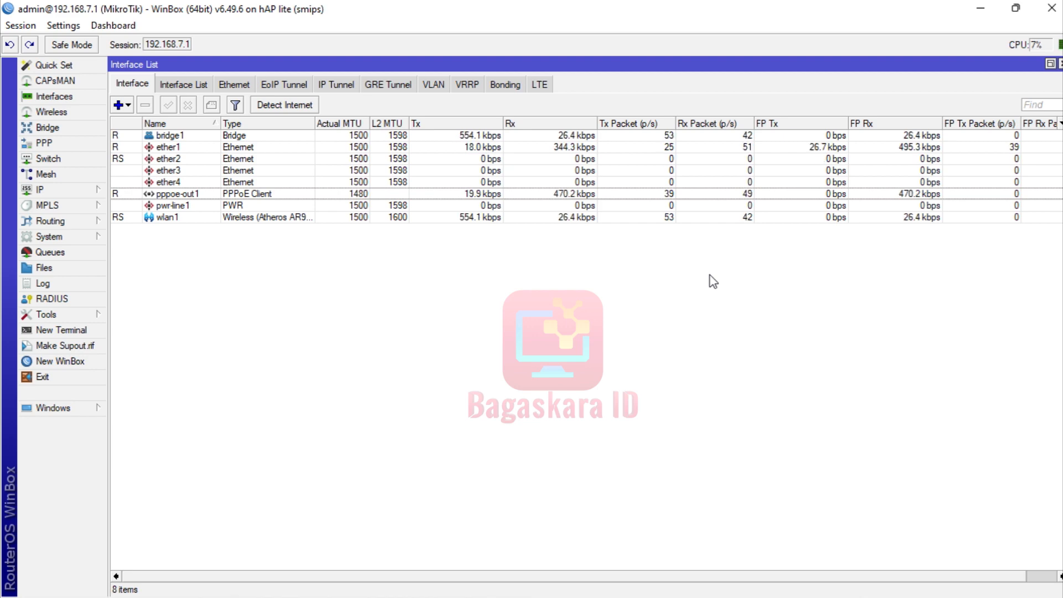
{"action": "left_click", "coordinate": [988, 8]}
Bring the bandwidth-test diagram in Photos forward, then minimize it to reveal WinBox's Interface List.
{"action": "left_click", "coordinate": [706, 153]}
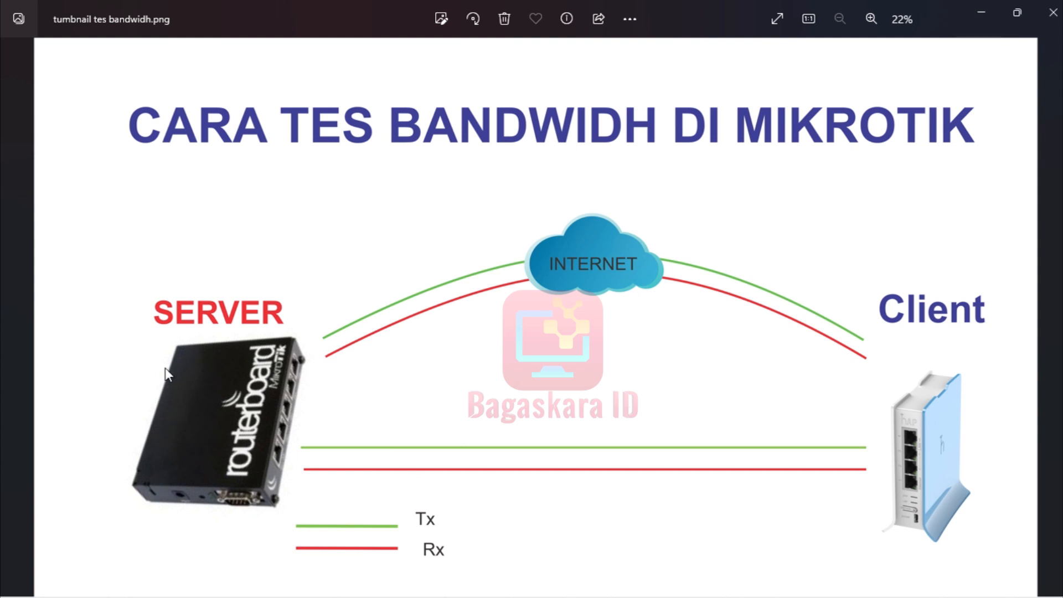
{"action": "left_click", "coordinate": [983, 14]}
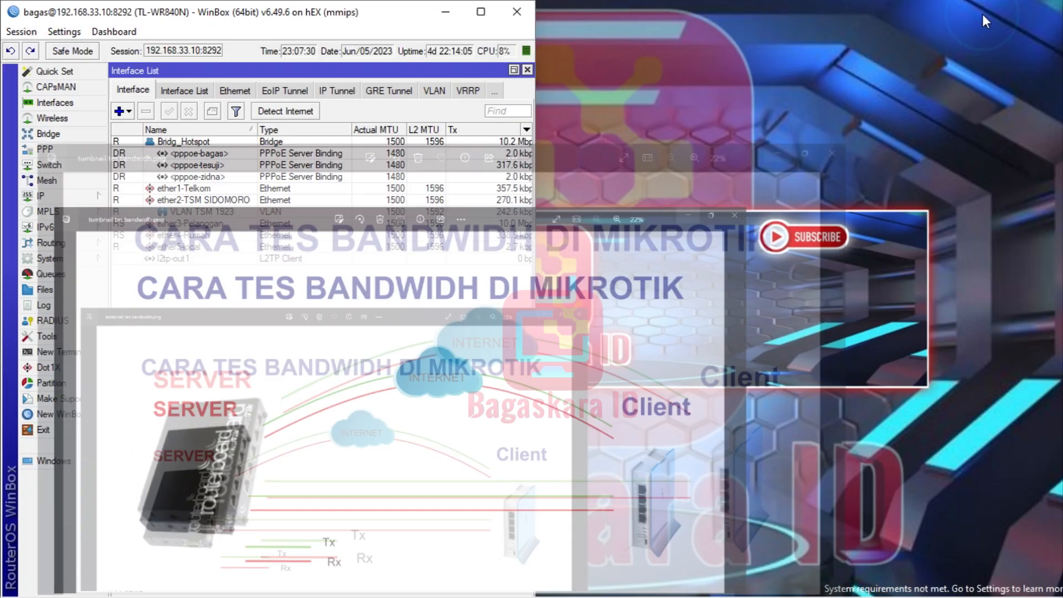
Recheck the hEX router's BTest Server settings, then minimize WinBox and return to the Photos diagram.
{"action": "left_click", "coordinate": [34, 336]}
{"action": "left_click", "coordinate": [148, 294]}
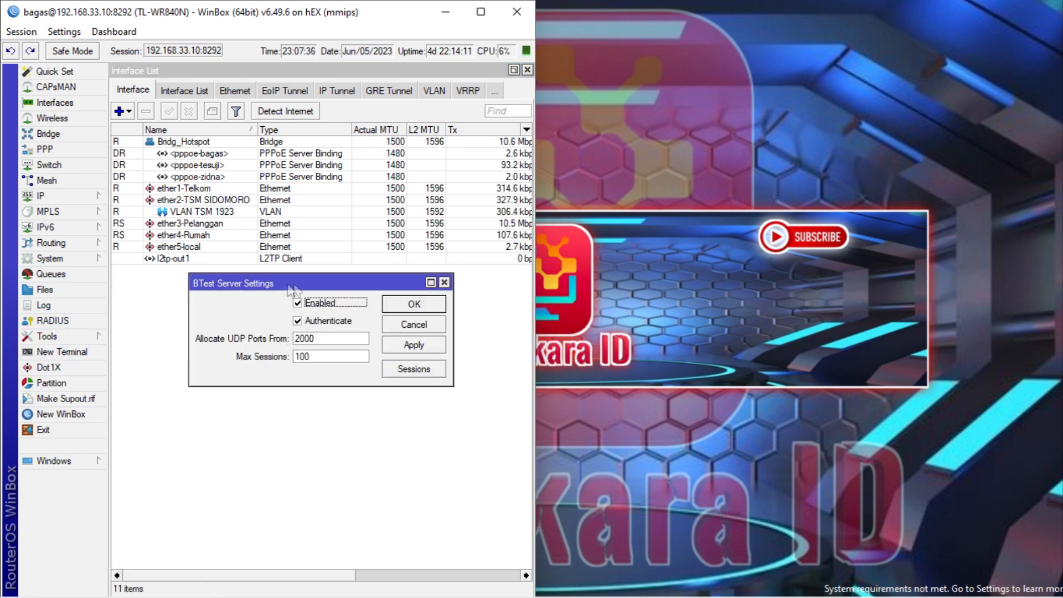
{"action": "left_click", "coordinate": [444, 282]}
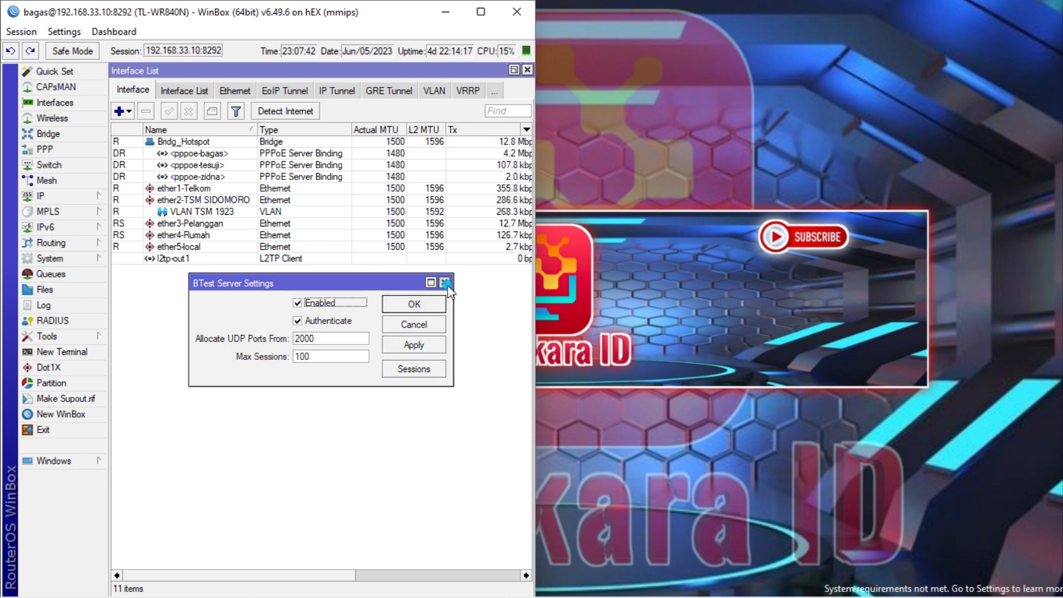
{"action": "left_click", "coordinate": [451, 17]}
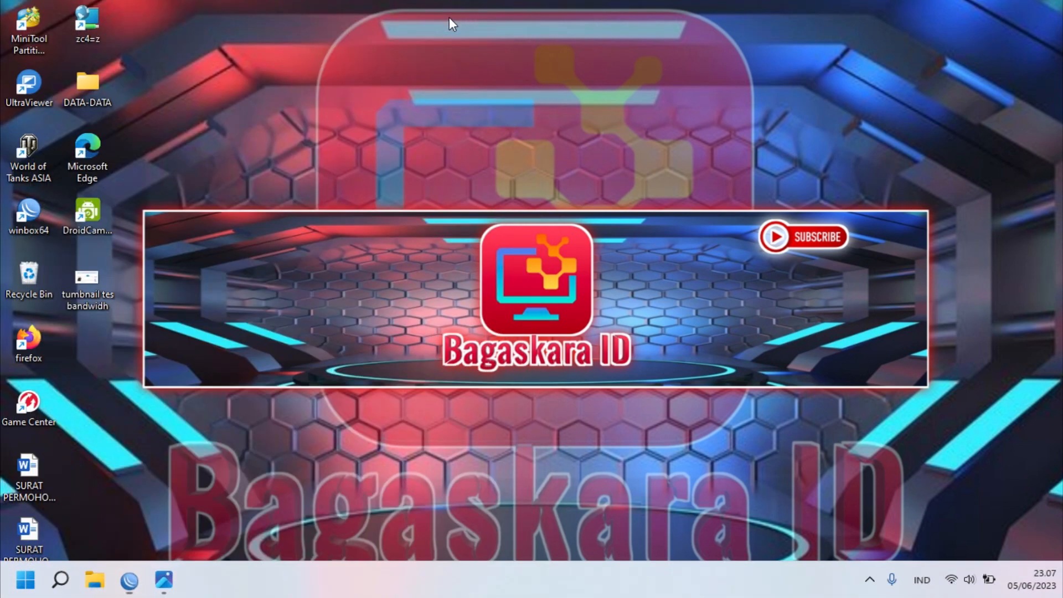
{"action": "left_click", "coordinate": [164, 581]}
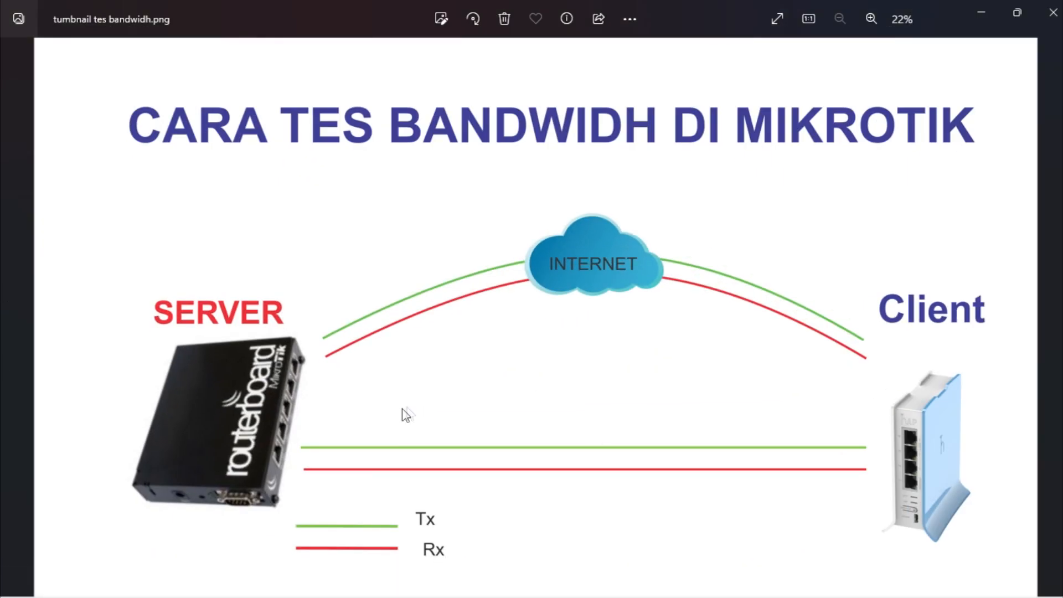